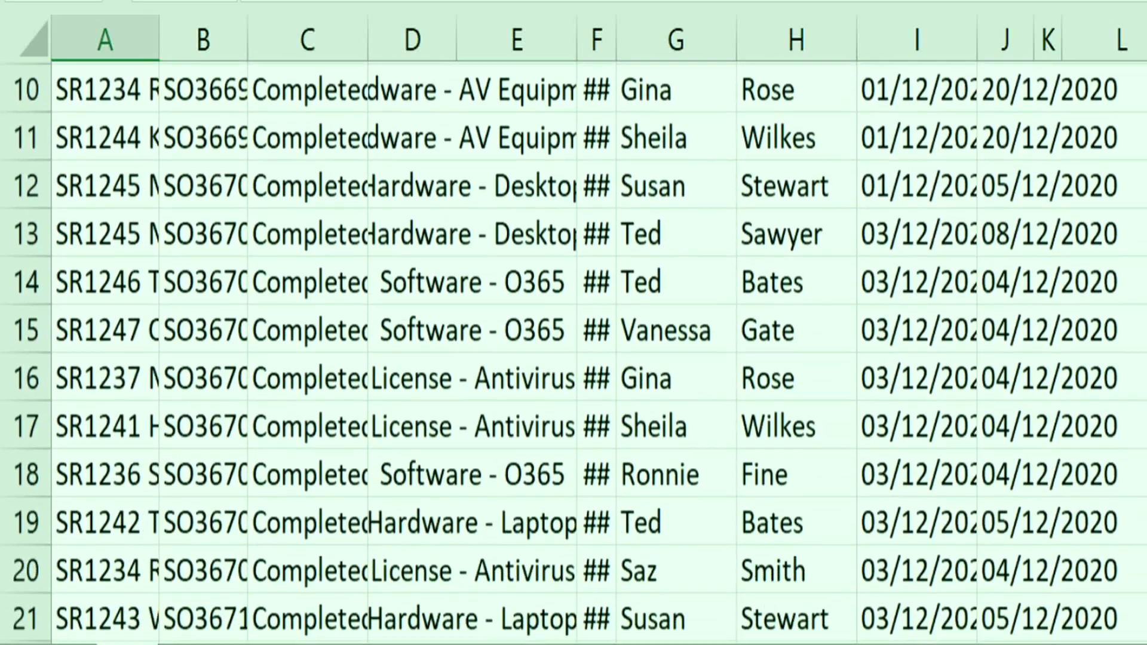
Scroll down through the December sales orders sheet to review its rows
scroll(574, 353, down, 3)
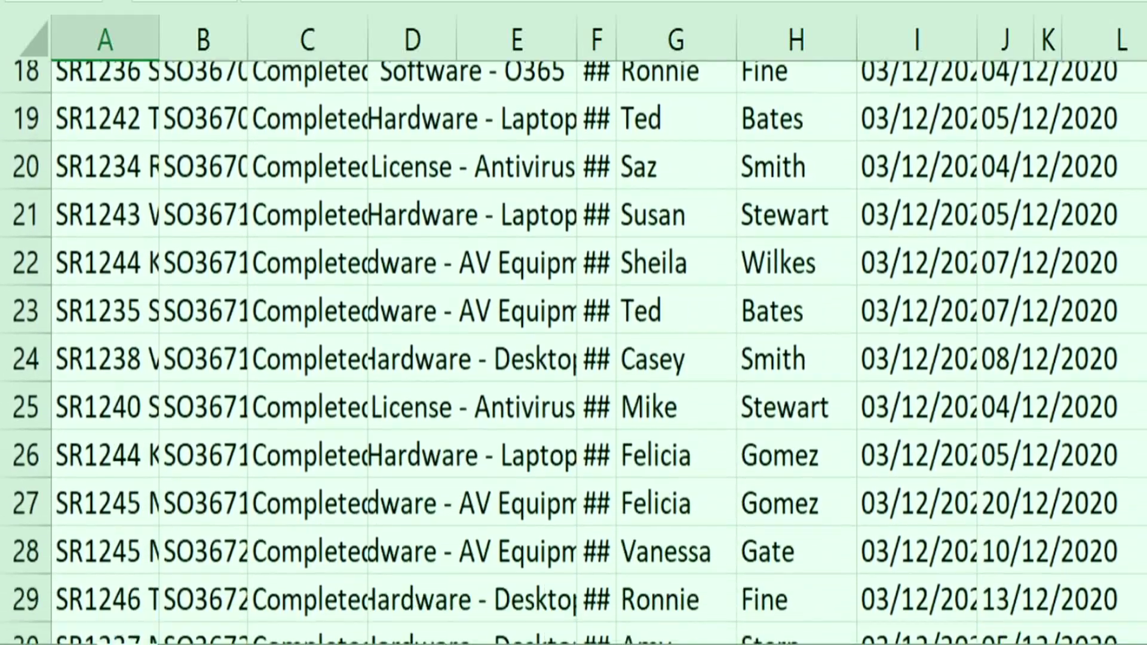
scroll(573, 352, down, 3)
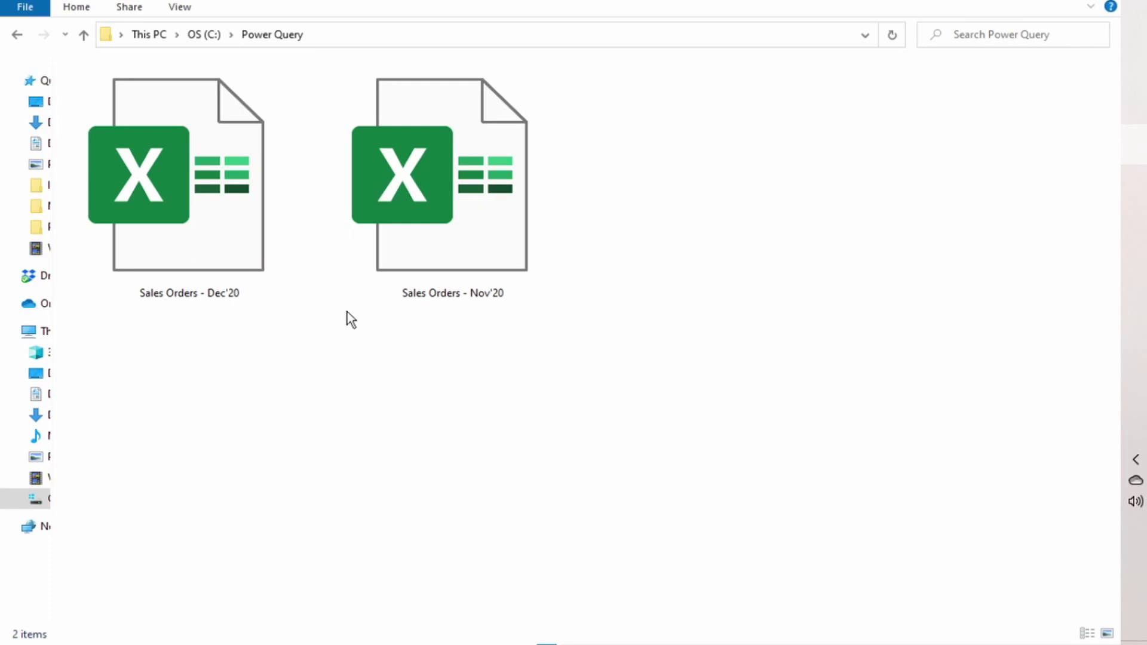
Open the Sales Orders - Nov'20 workbook from the C:\Power Query folder
mouse_move(465, 206)
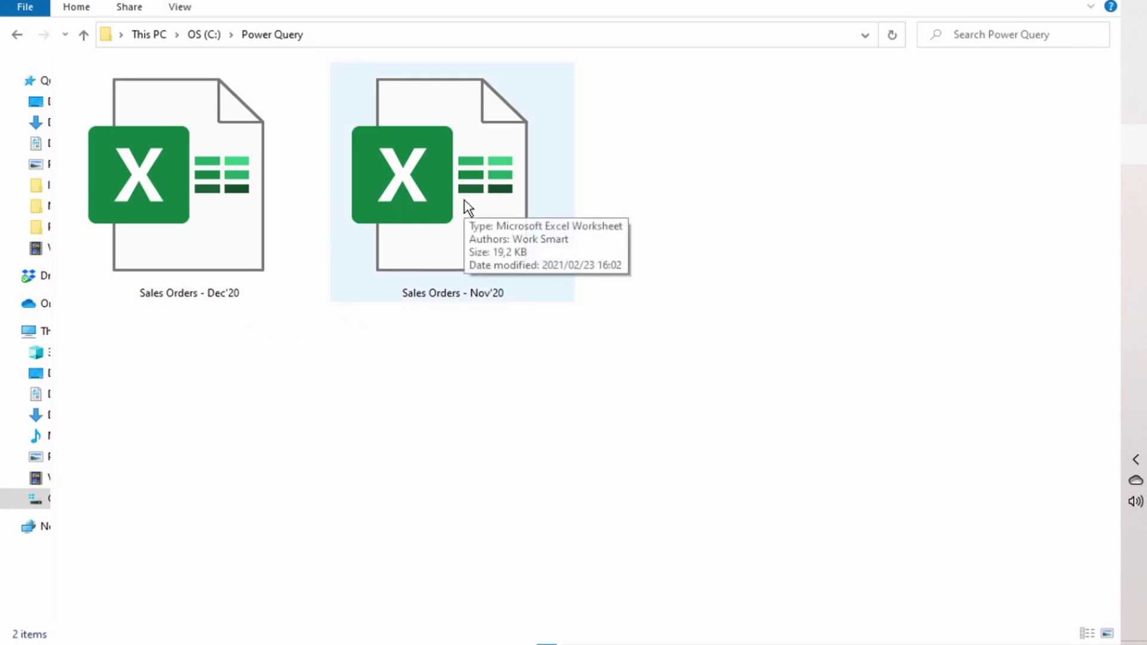
double_click(439, 238)
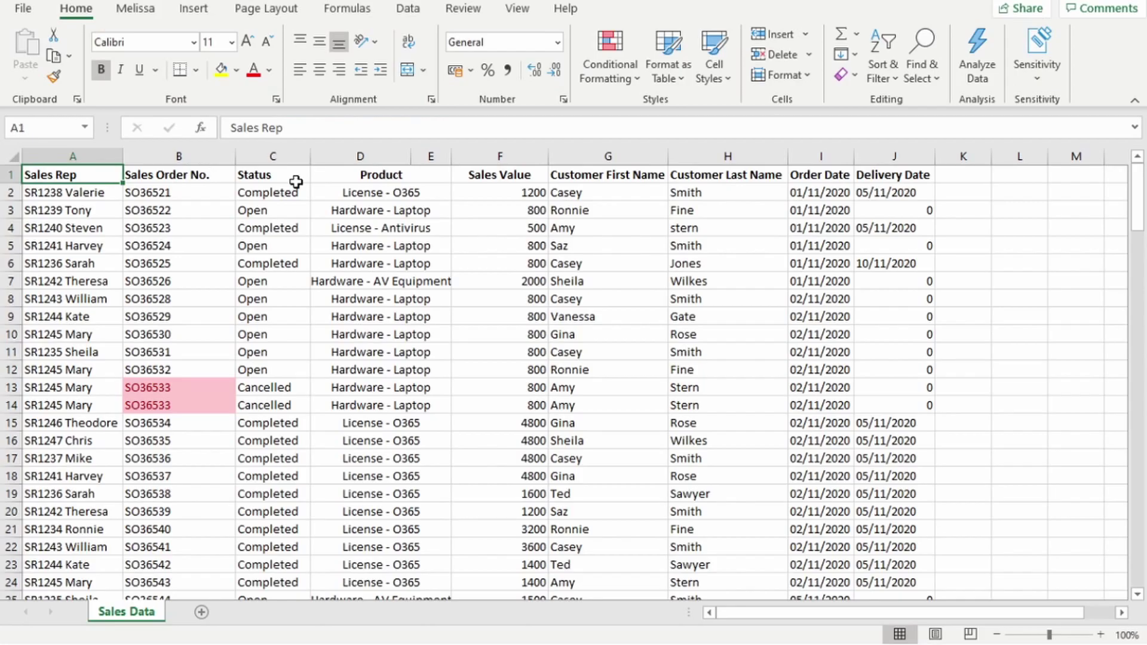
click(77, 196)
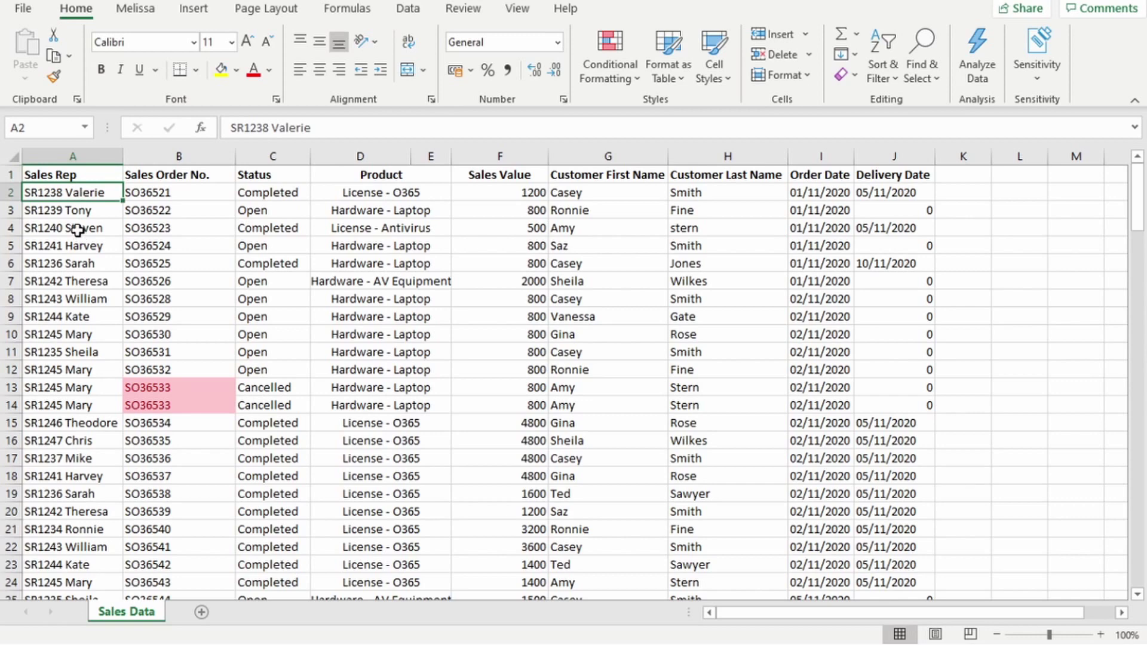
click(171, 196)
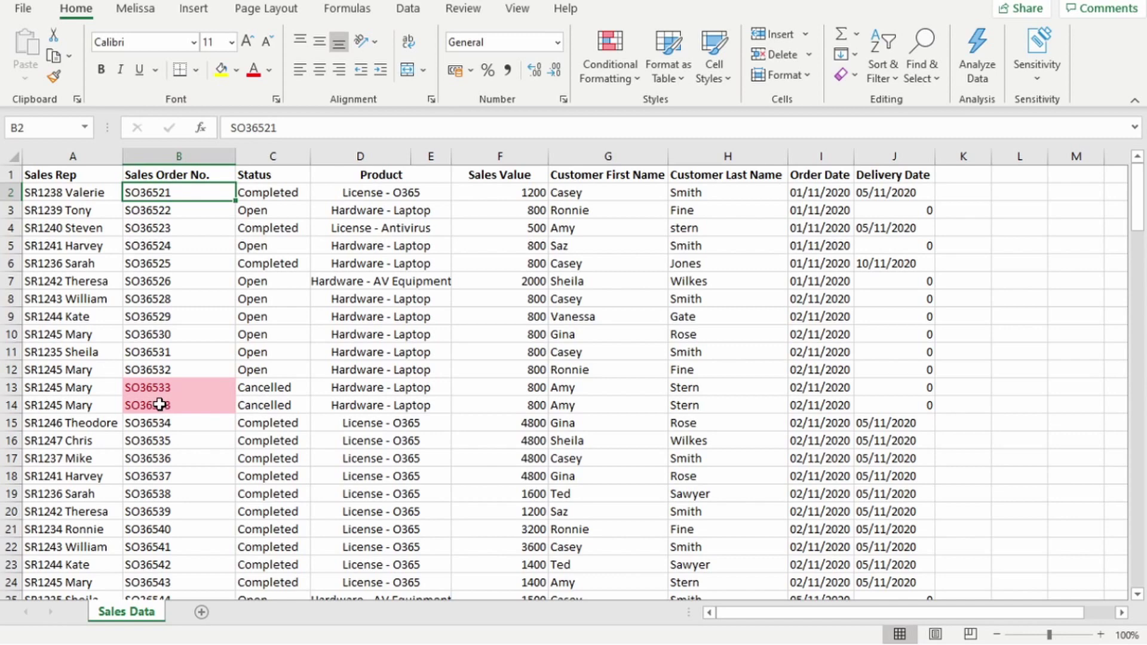
click(377, 175)
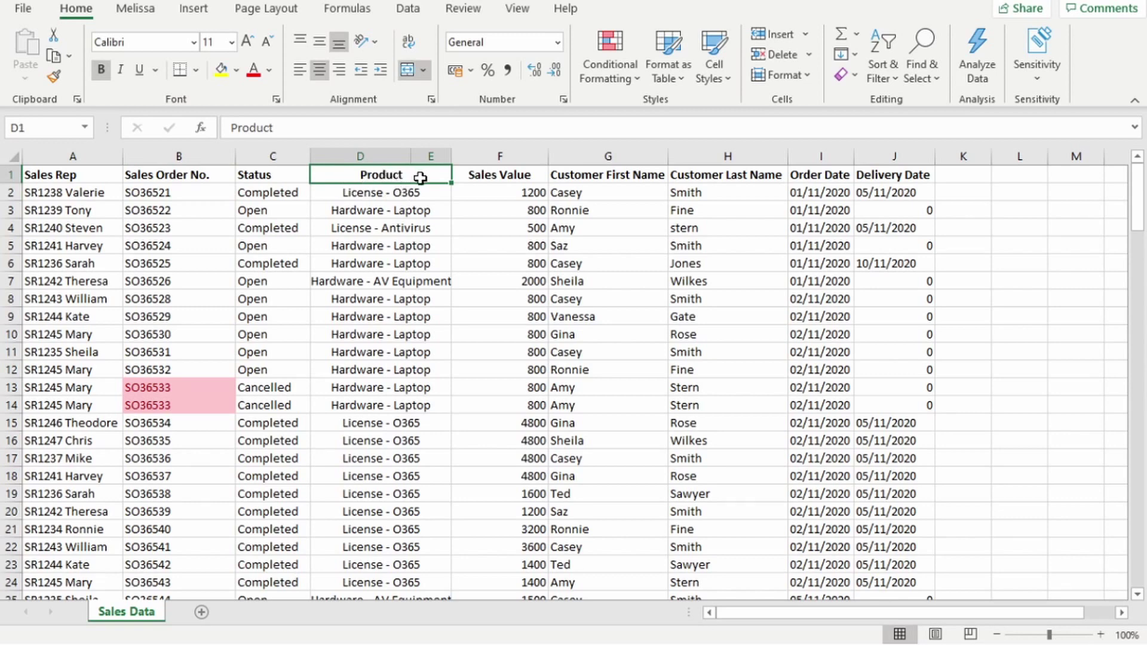
click(598, 178)
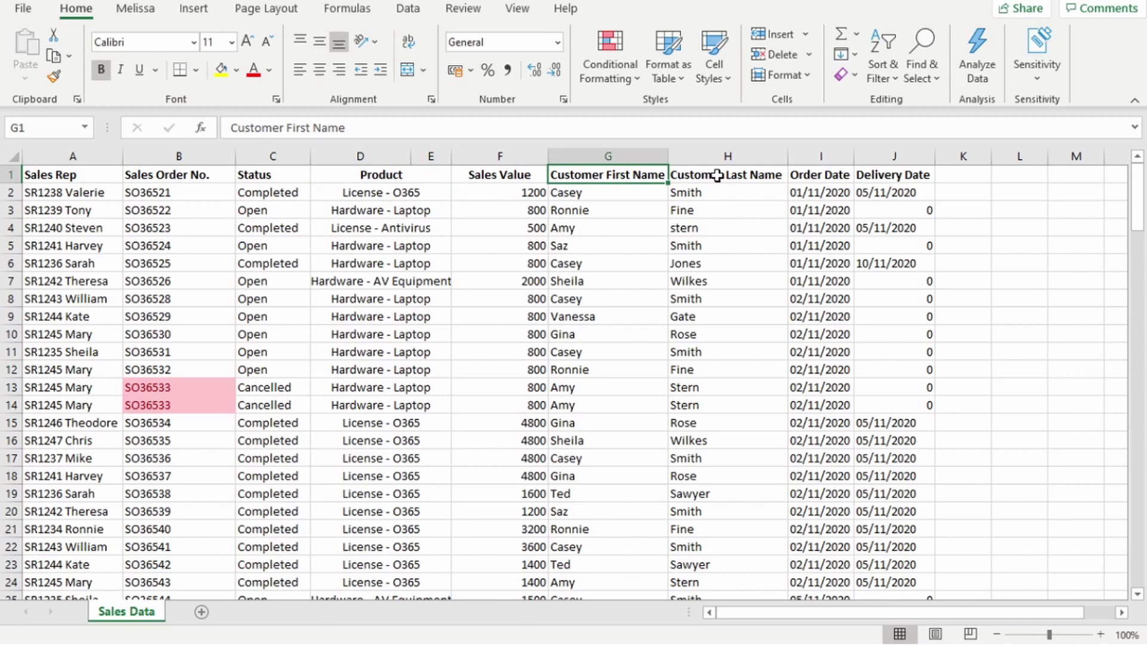
click(716, 175)
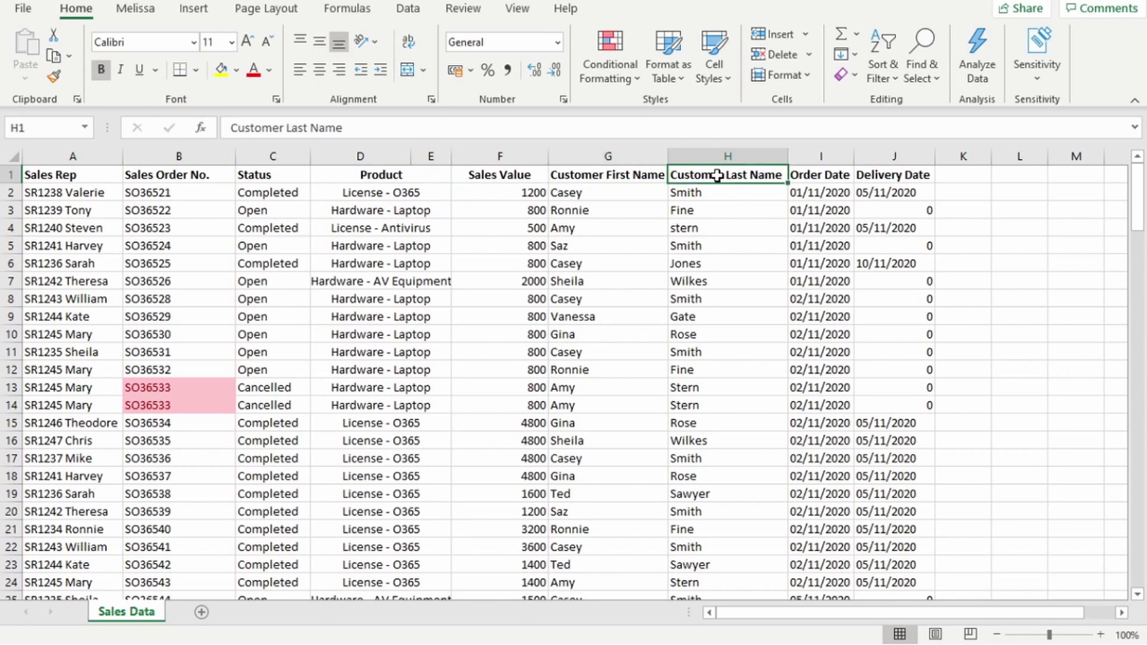
click(600, 190)
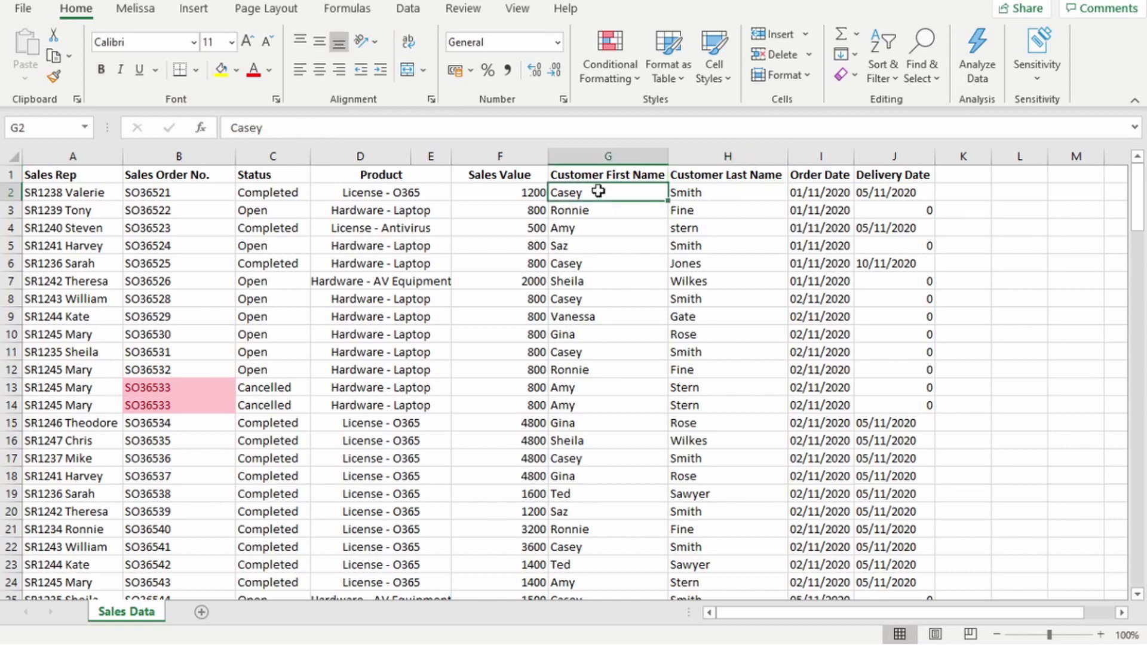
click(839, 174)
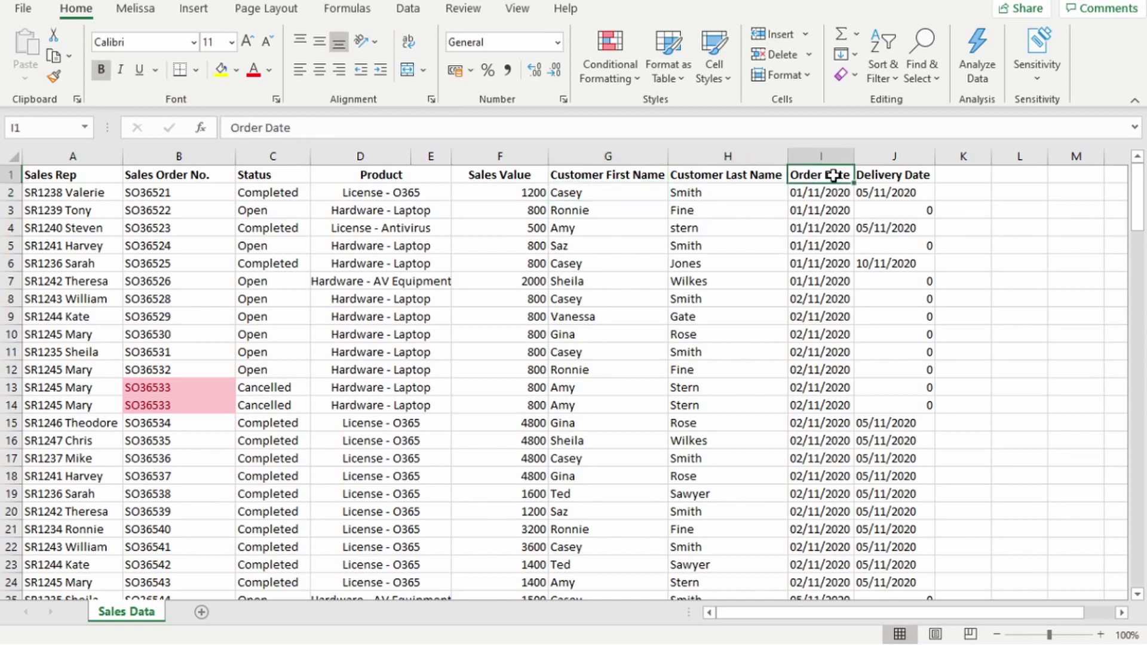
click(876, 174)
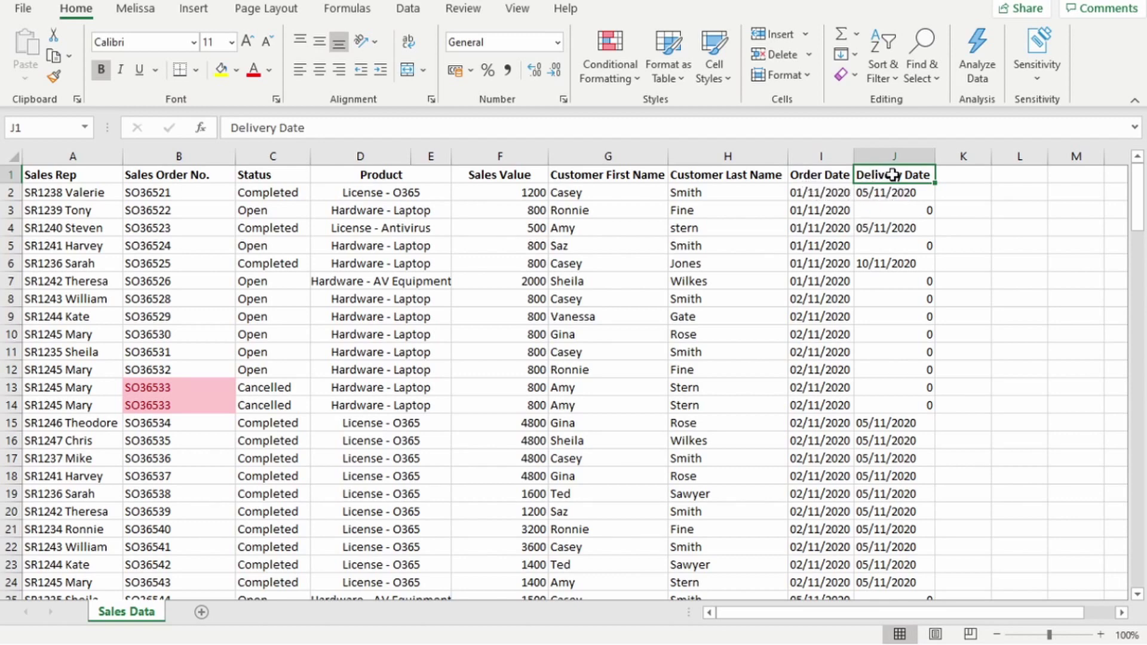
click(719, 228)
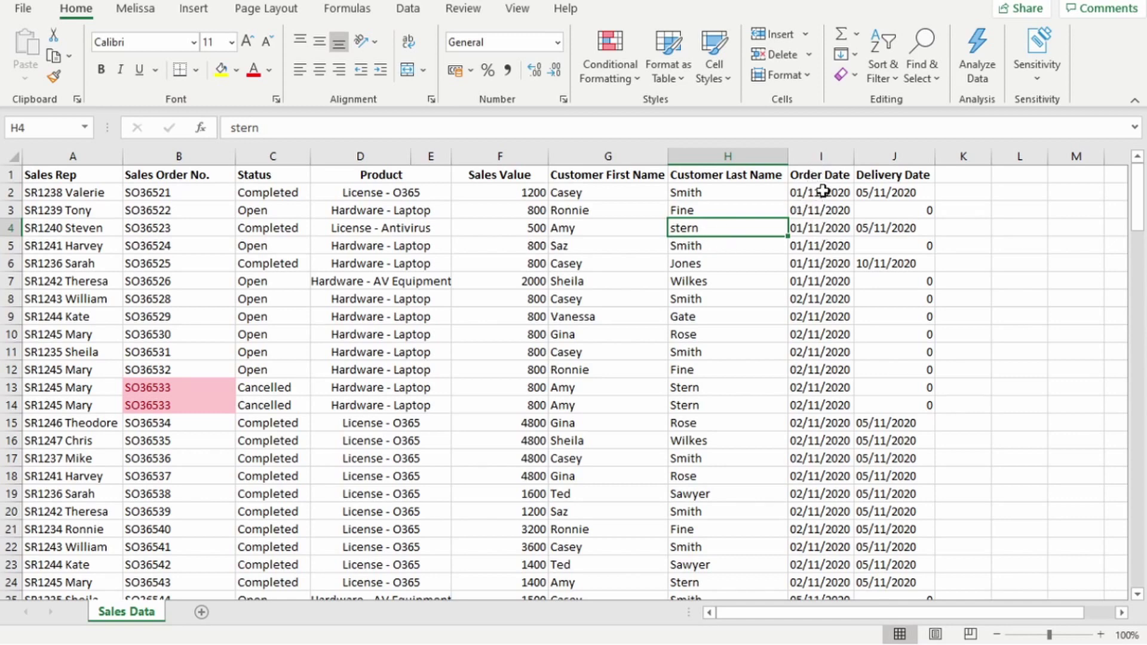
click(817, 158)
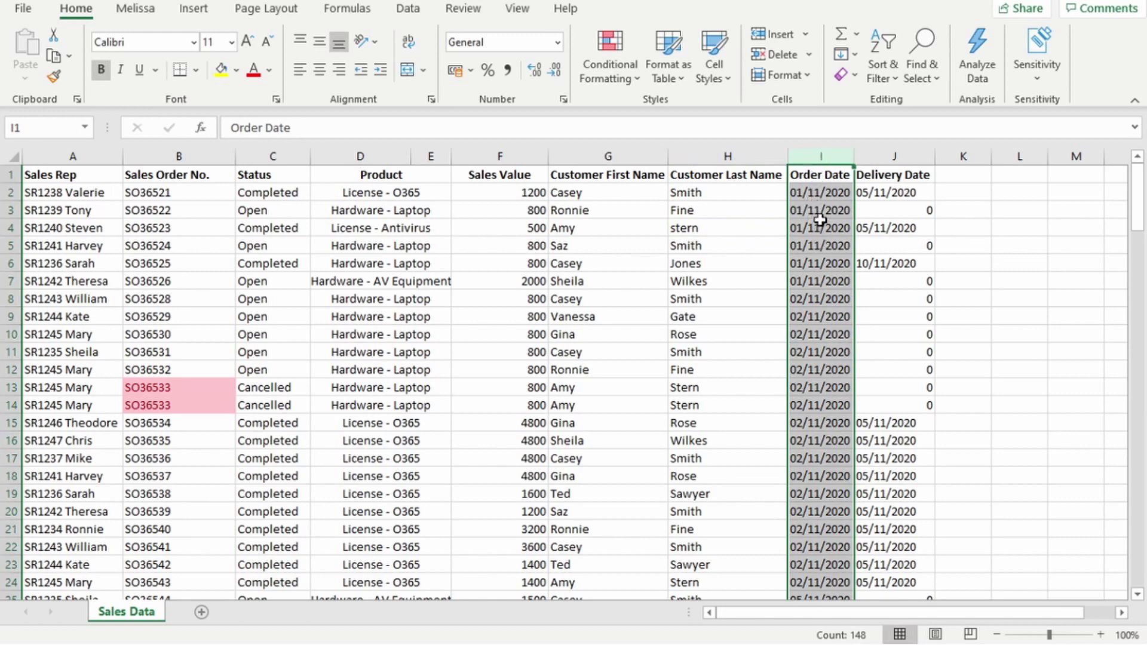
click(955, 227)
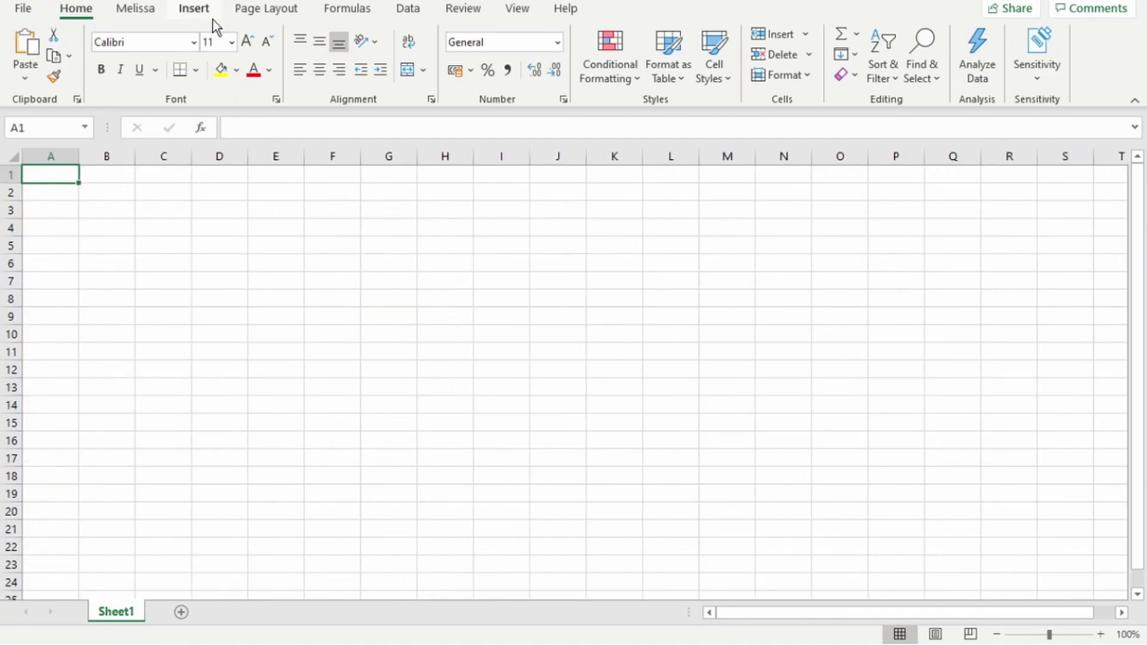
Start a Get Data From Folder import with C:\Power Query pasted as the folder path
click(413, 10)
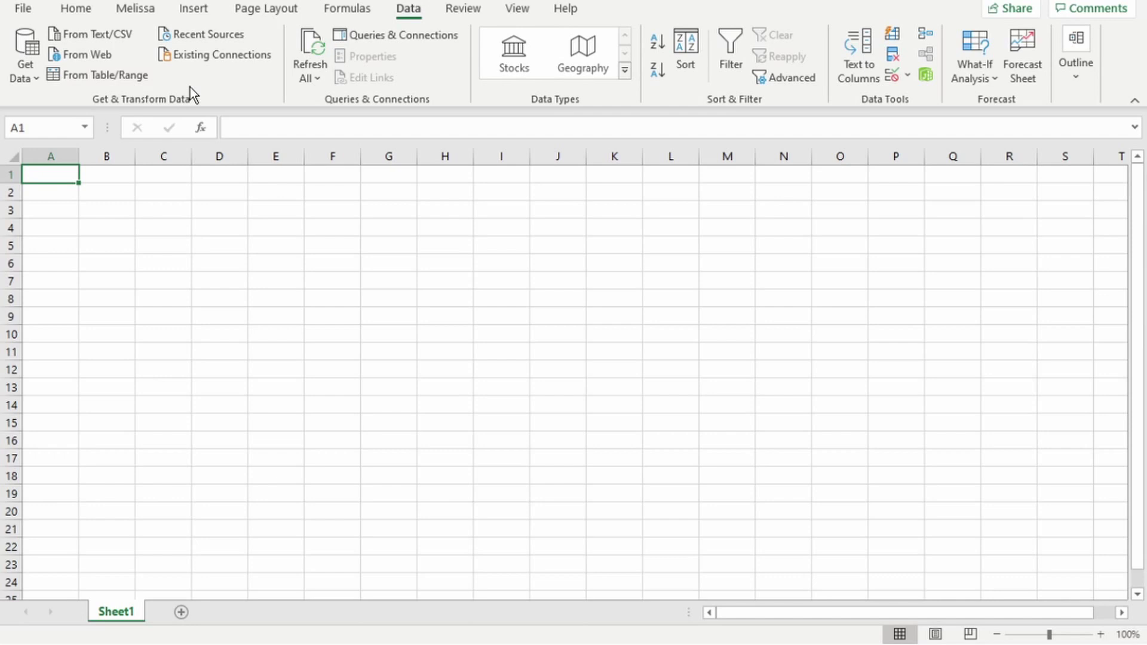
click(28, 79)
mouse_move(41, 108)
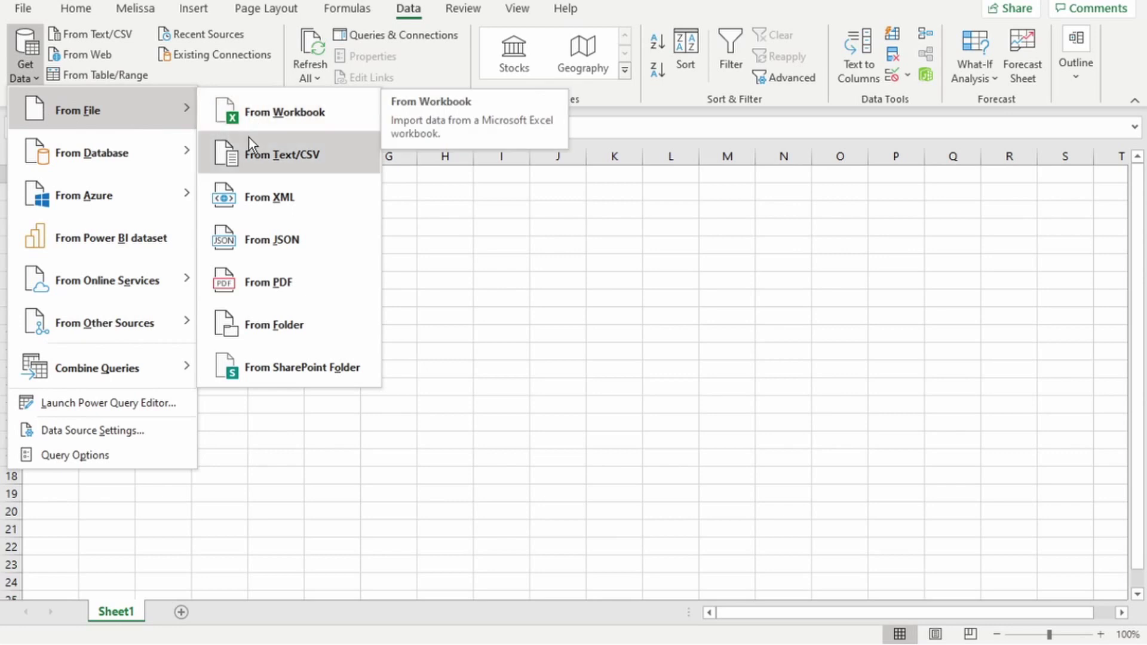
click(266, 324)
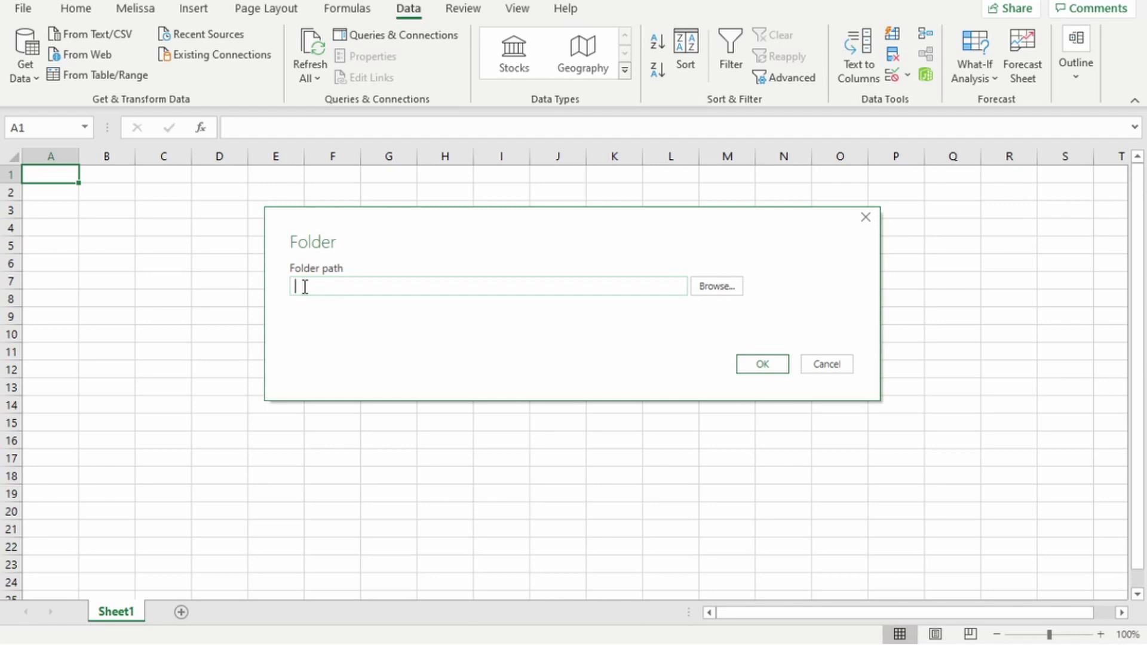
text(C:\Power Query)
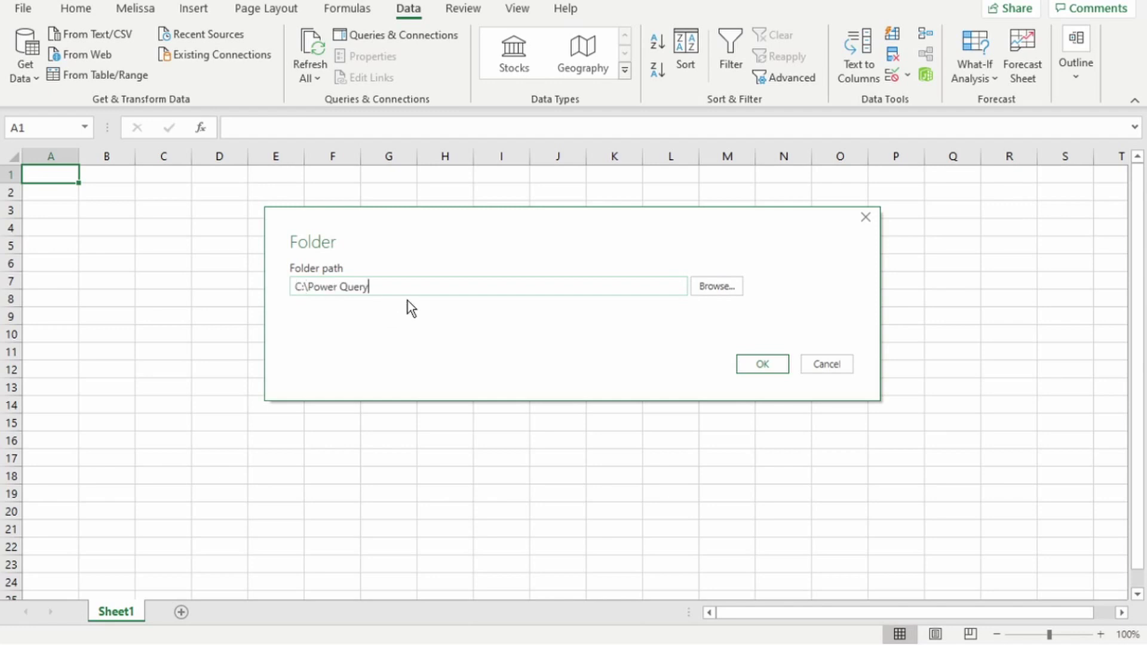
Choose Combine & Transform Data, using Sales Orders - Nov'20.xlsx as sample and its Sales Data table
click(761, 363)
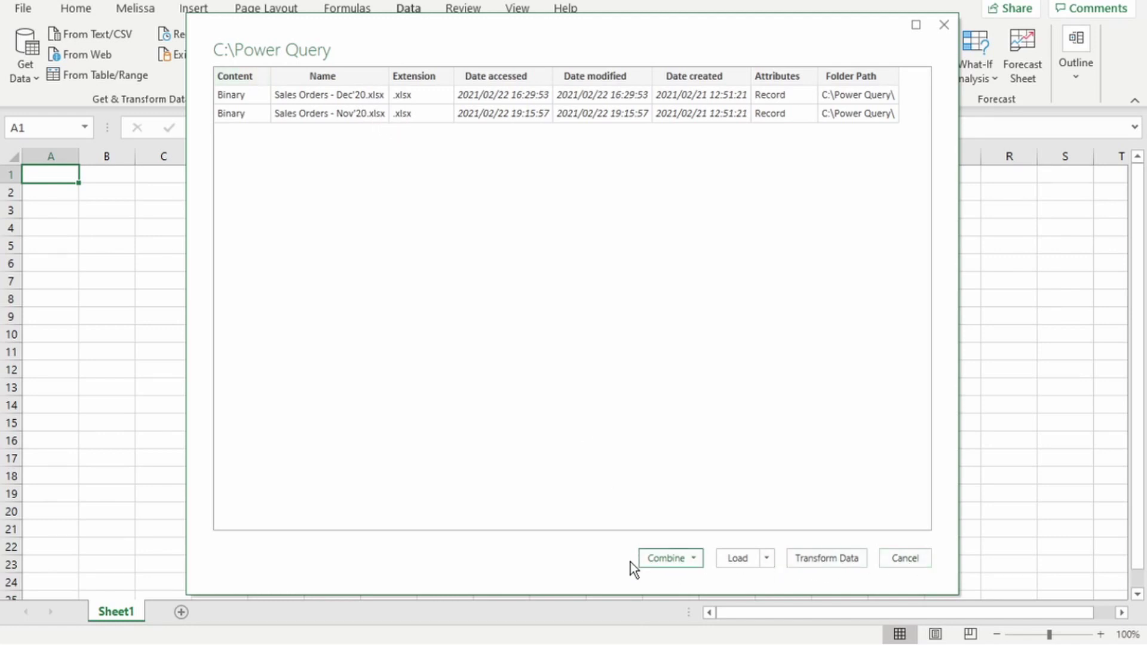
click(695, 559)
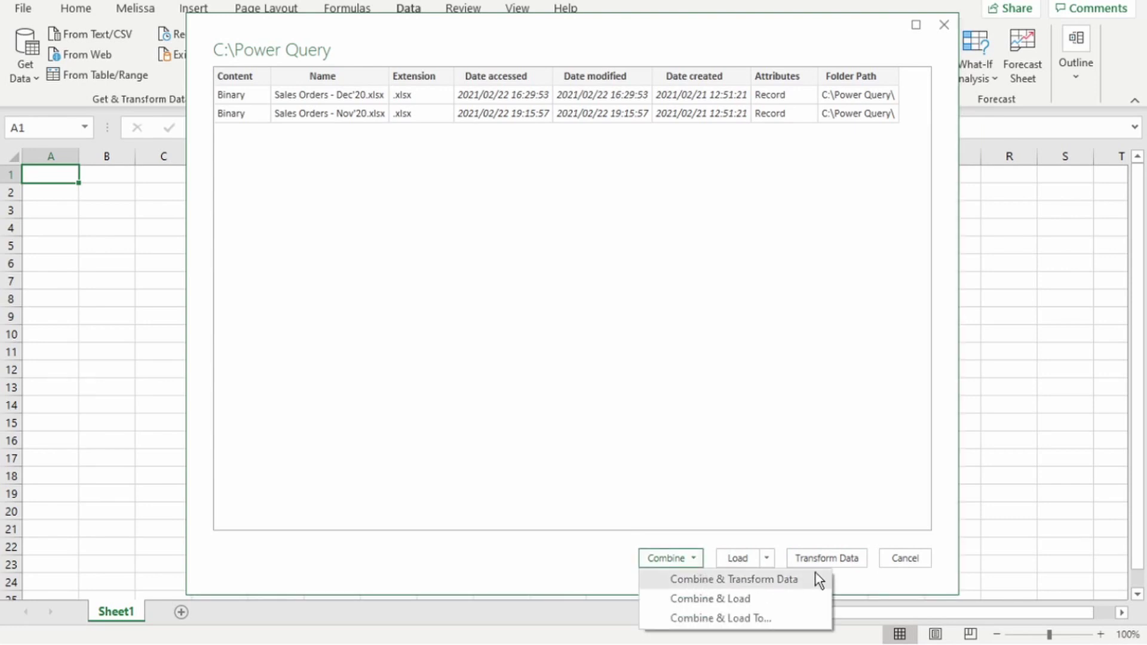
click(711, 579)
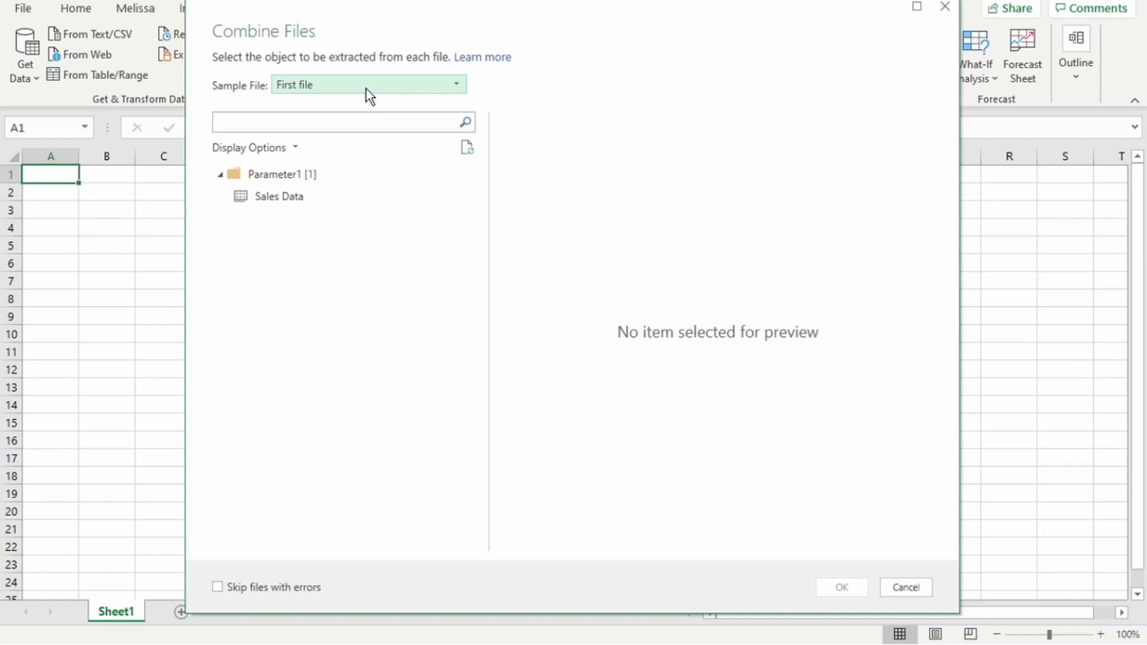
click(367, 88)
click(369, 140)
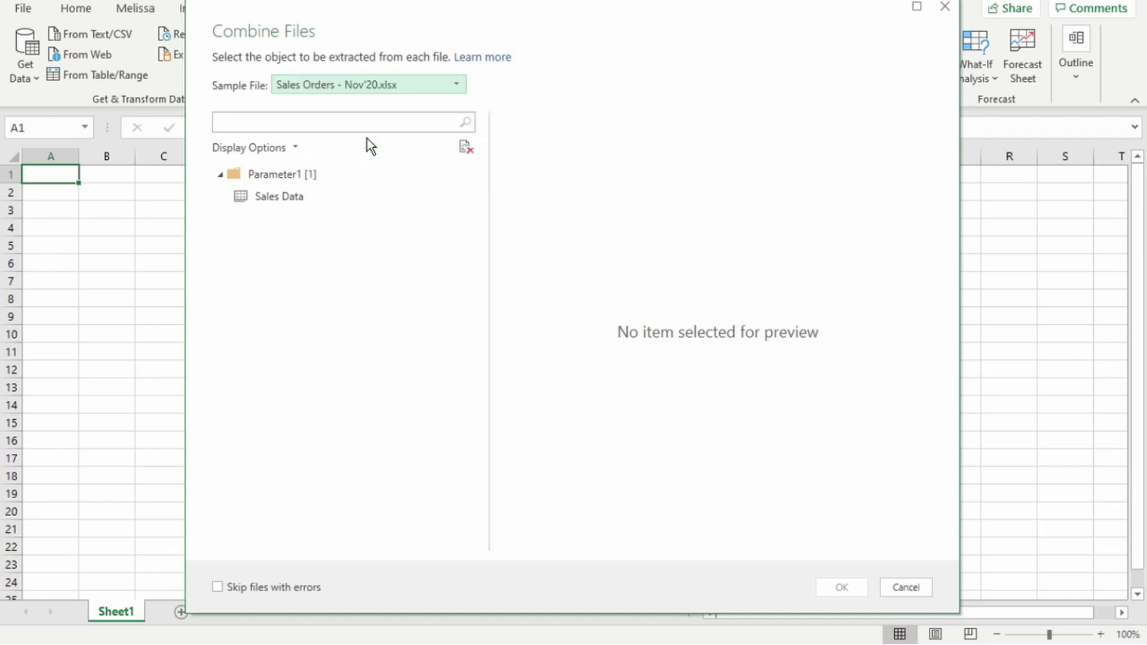
click(294, 202)
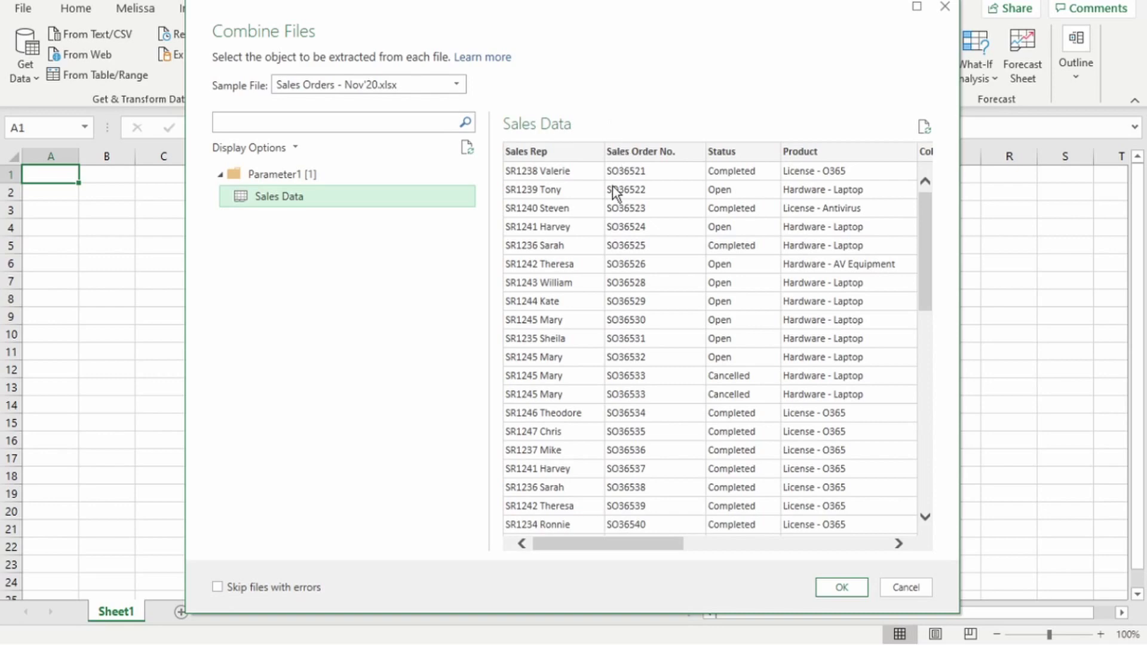
Confirm combining on Sales Data, check the Sample File query, then select the Power Query query
click(838, 588)
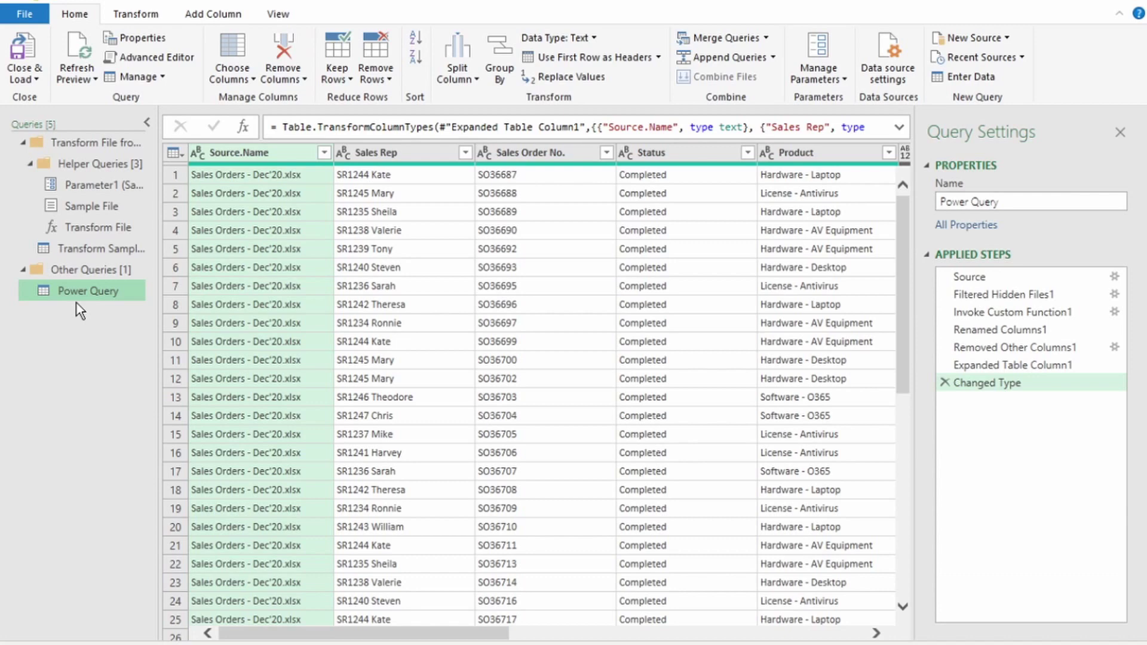
click(105, 198)
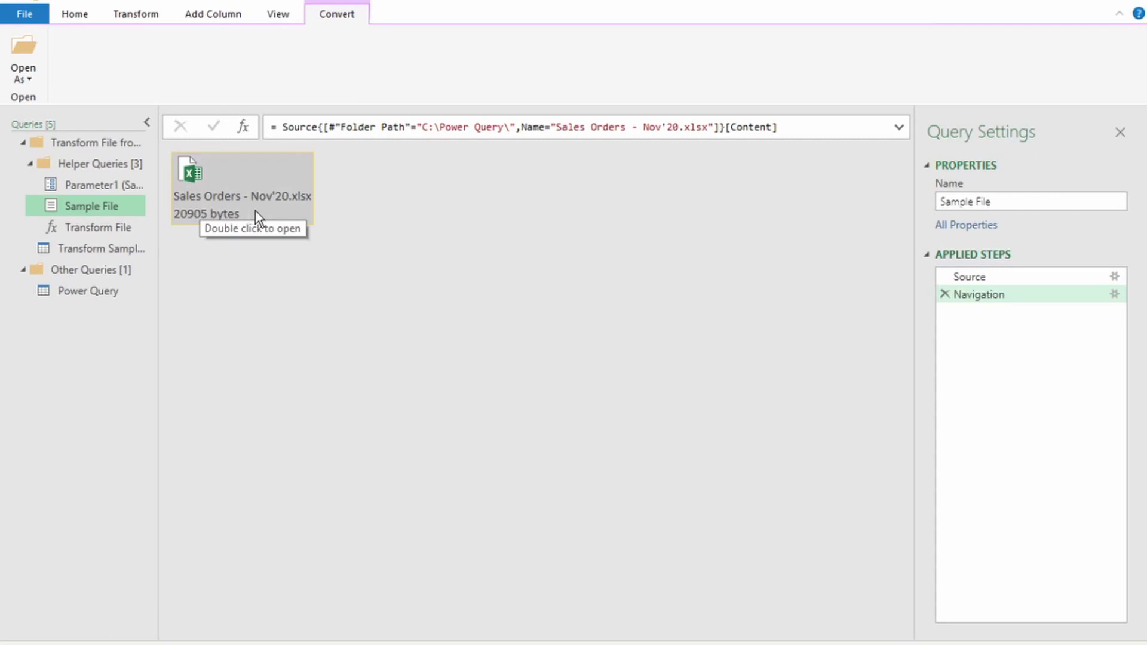
click(71, 292)
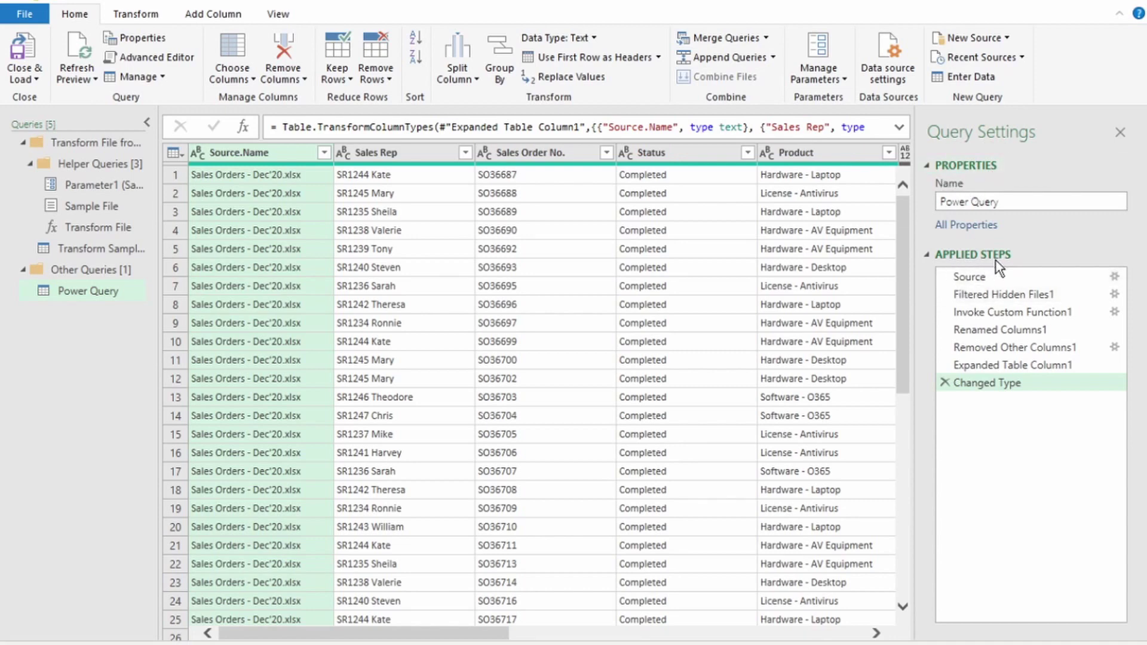
Enter All Sales Data as the query name in Query Settings
click(1006, 203)
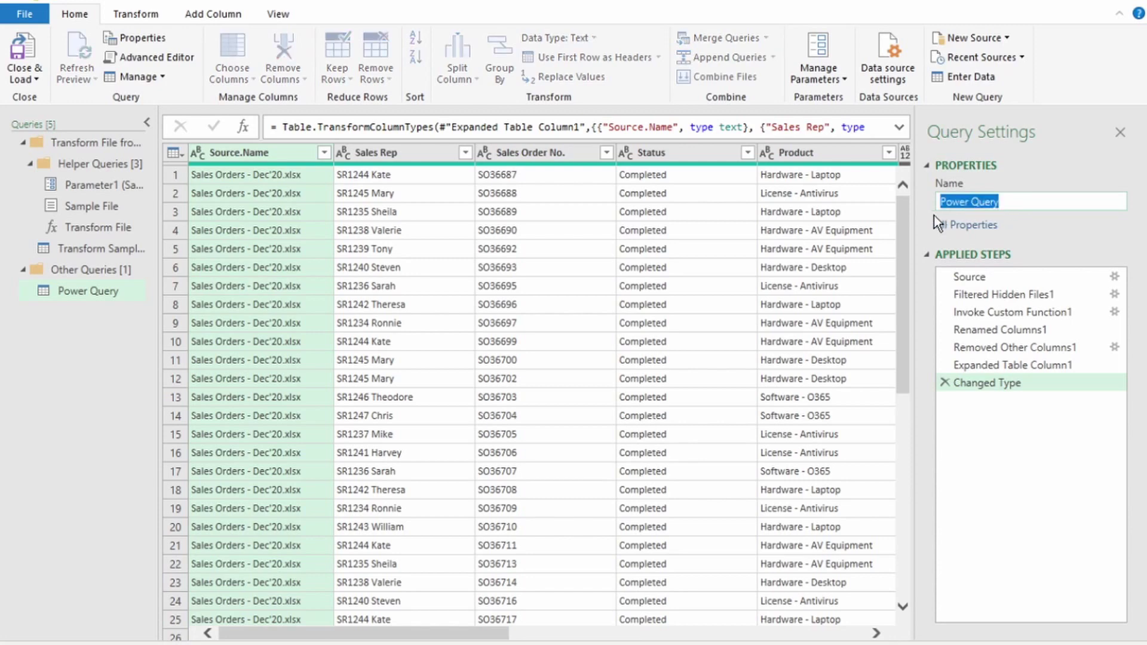
text(All Sales Data)
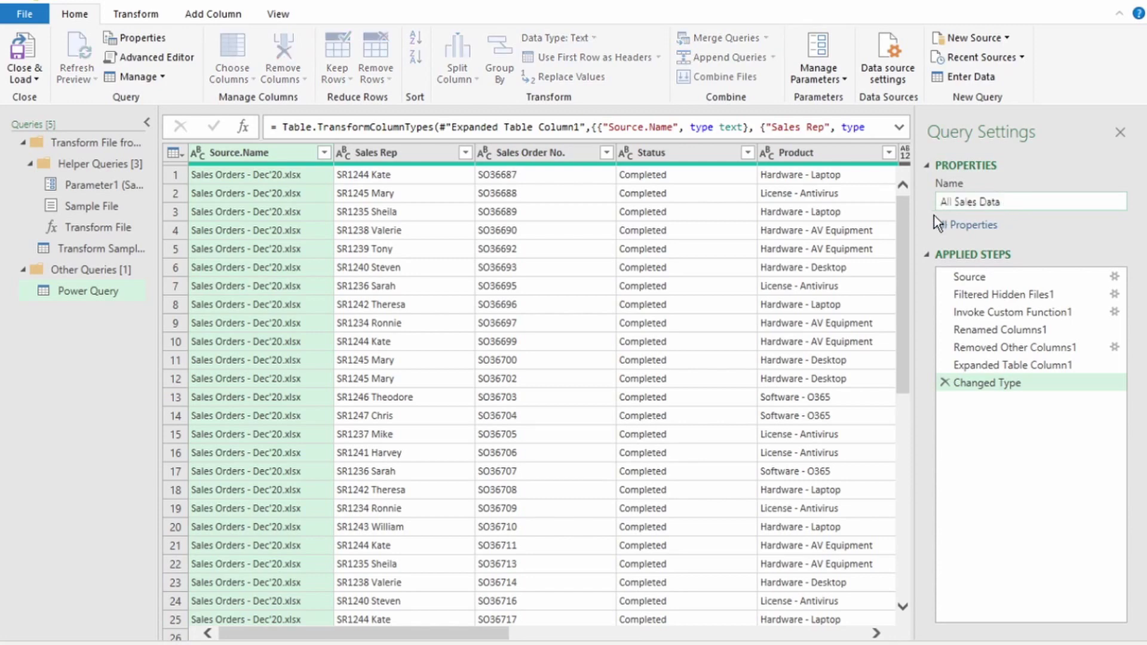
key(Return)
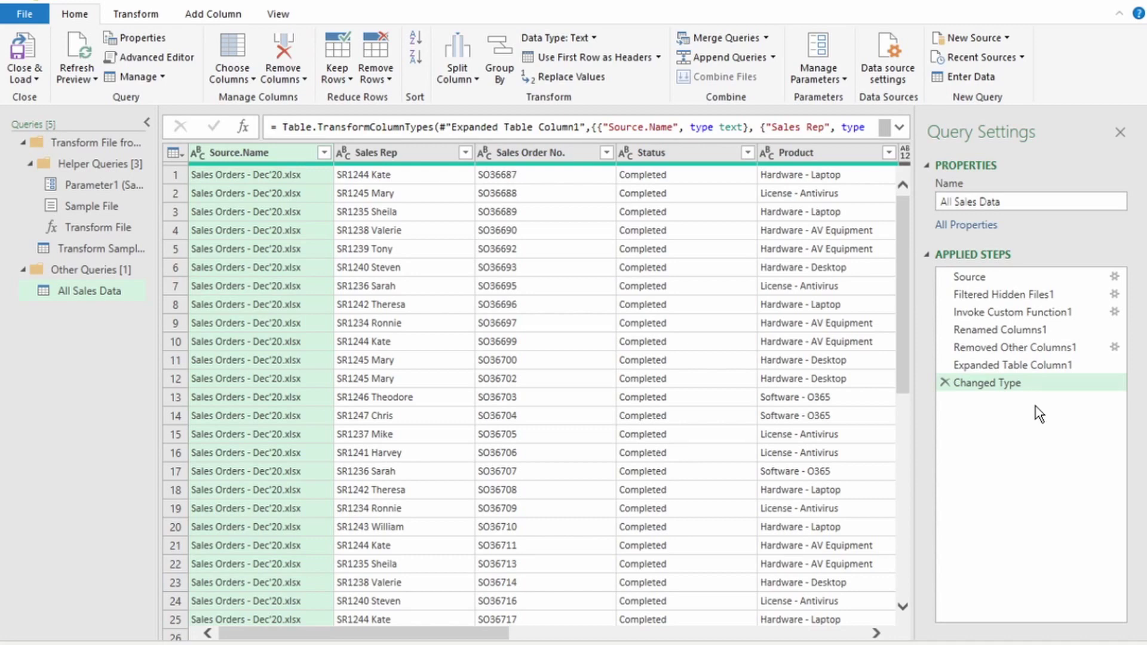
Remove the Source.Name column via its header's context menu
right_click(279, 153)
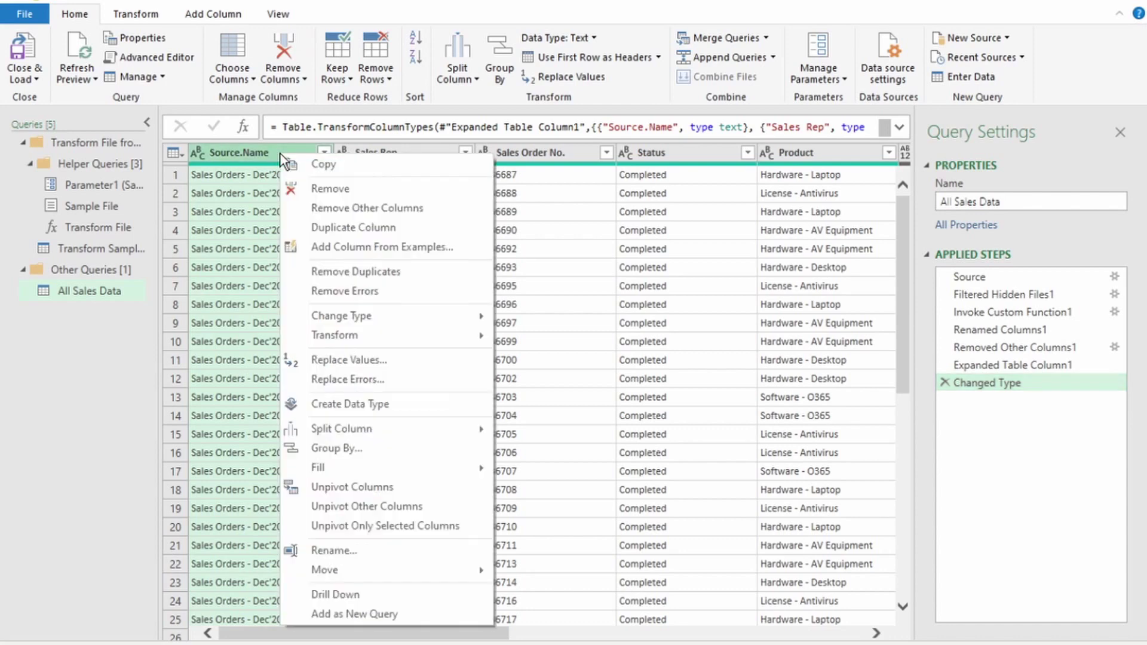
click(312, 195)
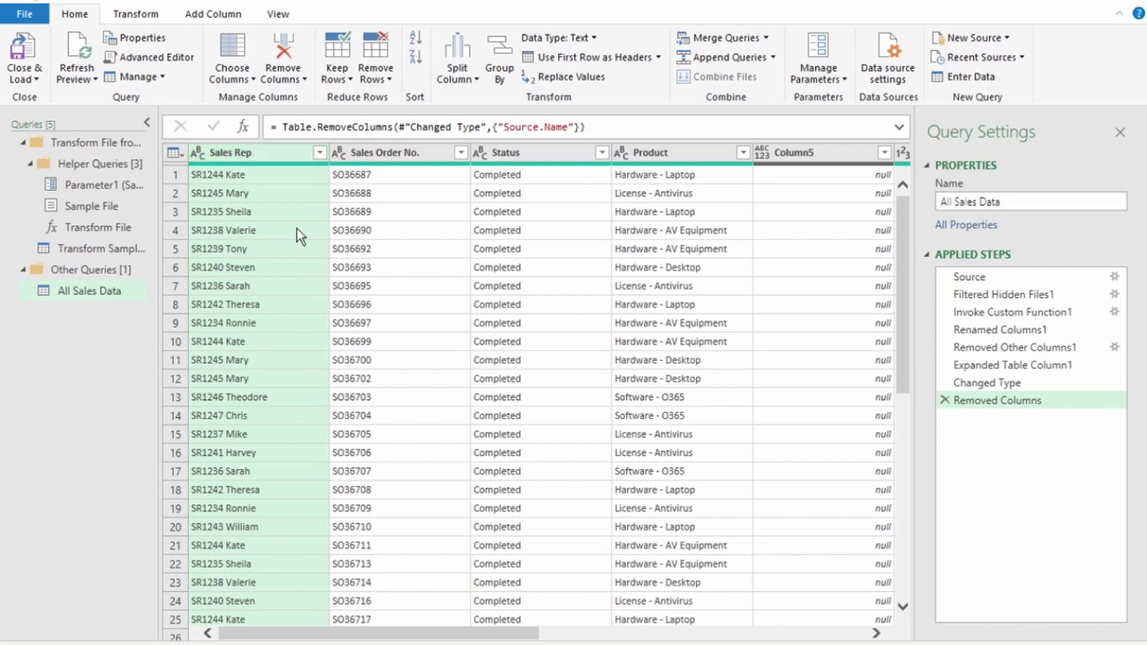
Split Sales Rep by the Space delimiter at each occurrence into Sales Rep.1 and Sales Rep.2
right_click(252, 153)
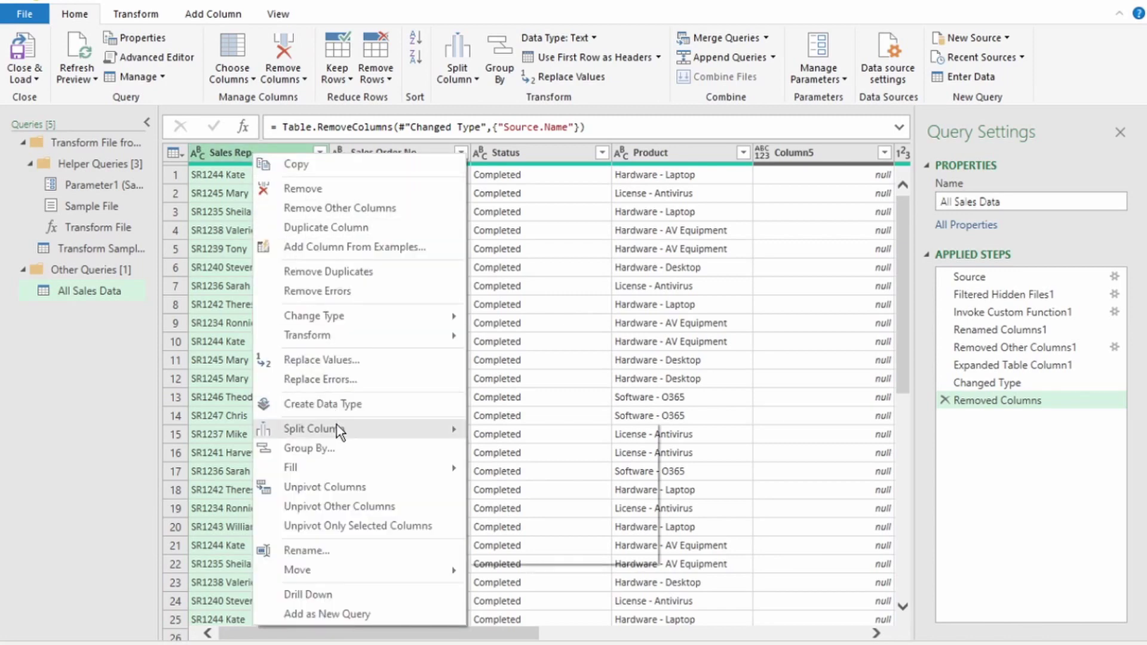
mouse_move(335, 430)
click(508, 431)
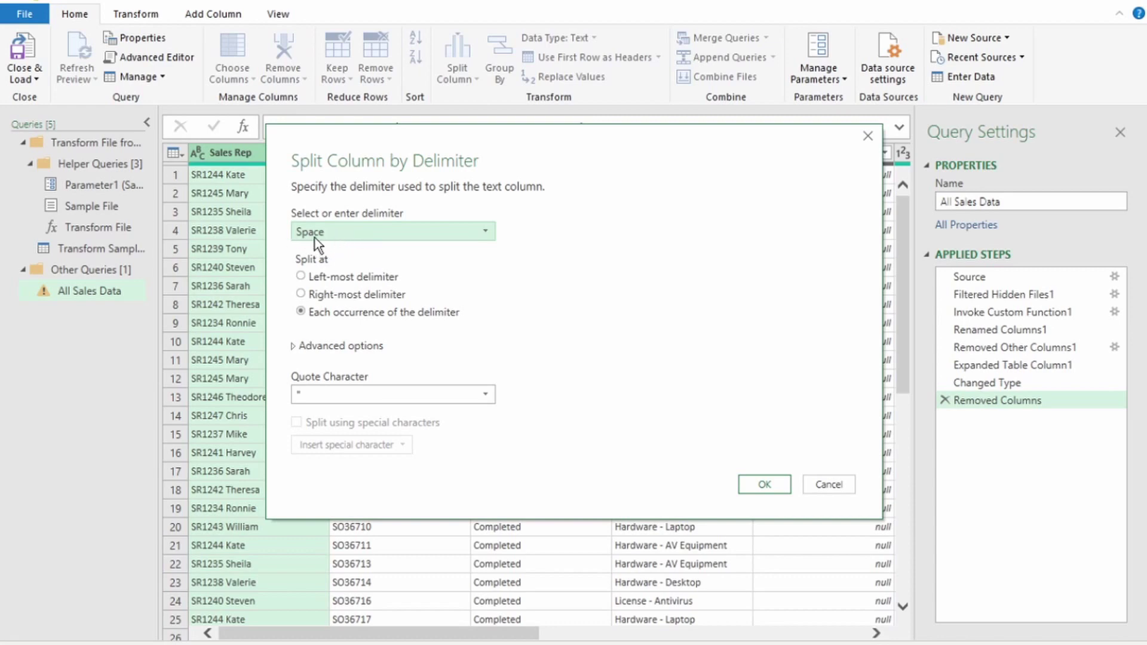
click(766, 483)
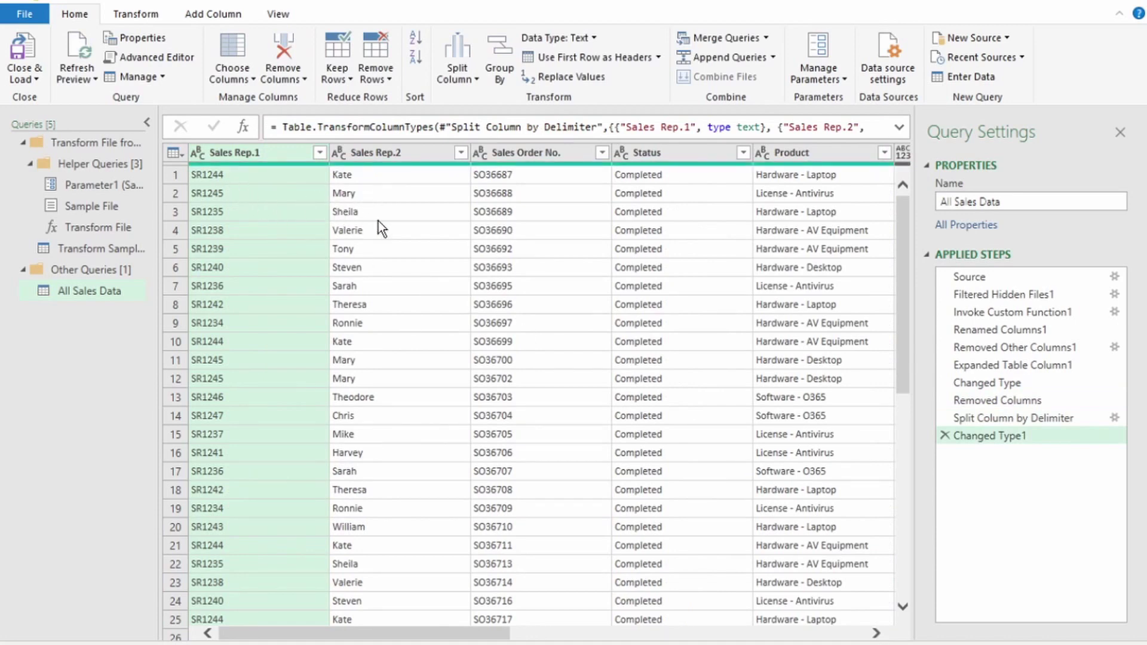
Collapse the Queries pane and rename Sales Rep.1 to Sales Rep No. and Sales Rep.2 to Sales Rep Name
click(147, 122)
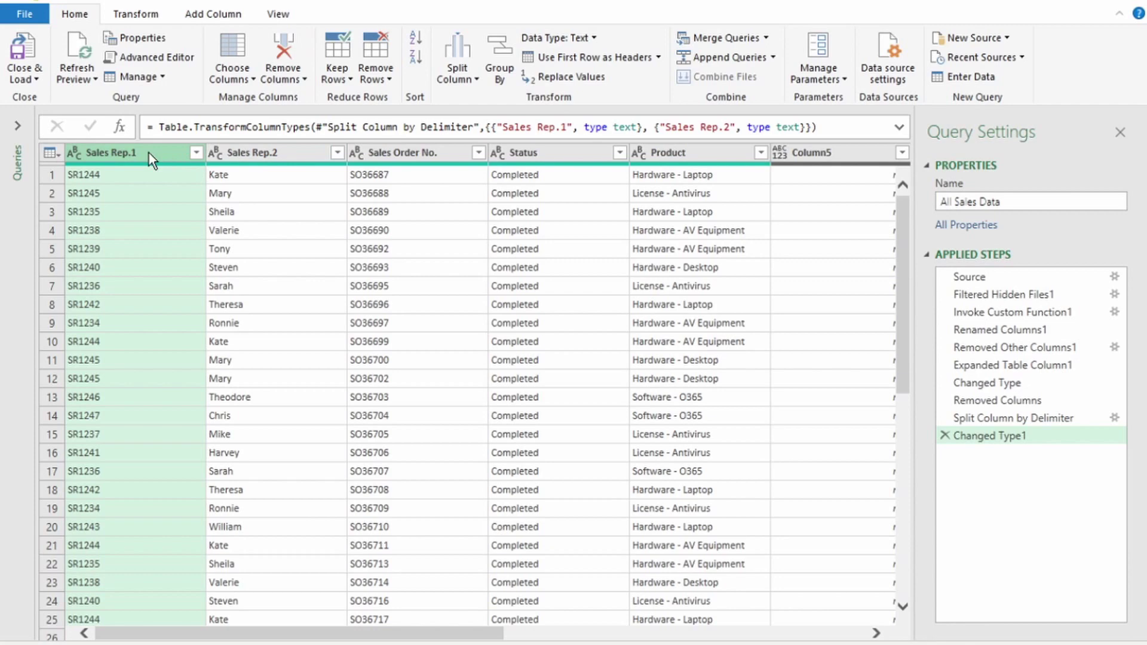
double_click(149, 153)
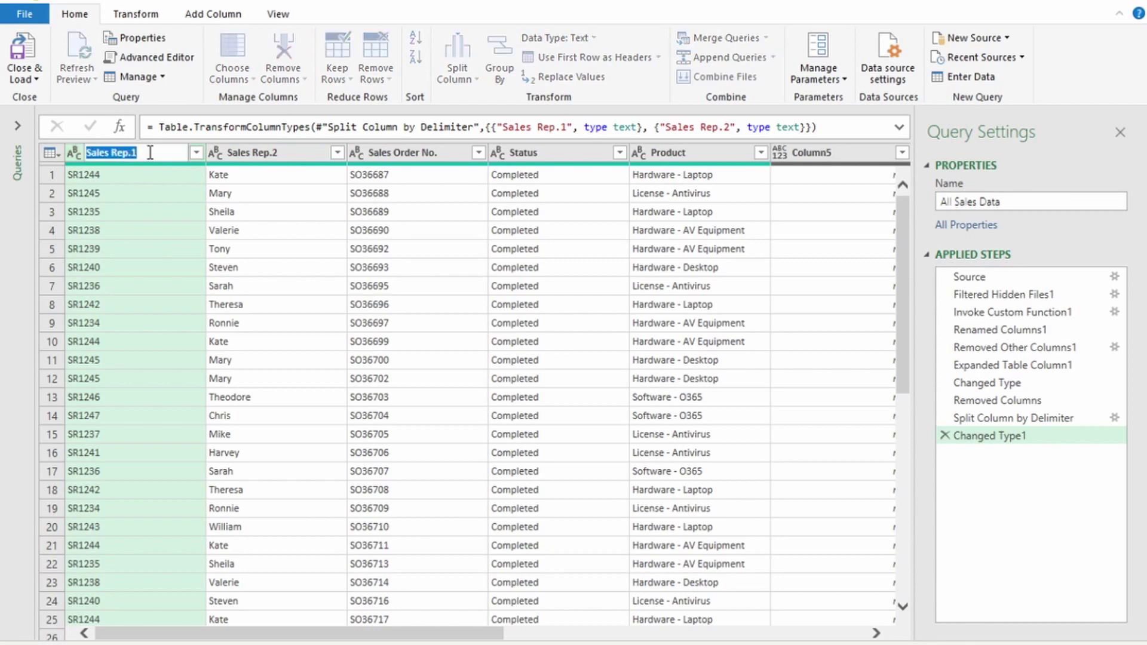
text(Sales Rep No.)
key(Return)
double_click(295, 150)
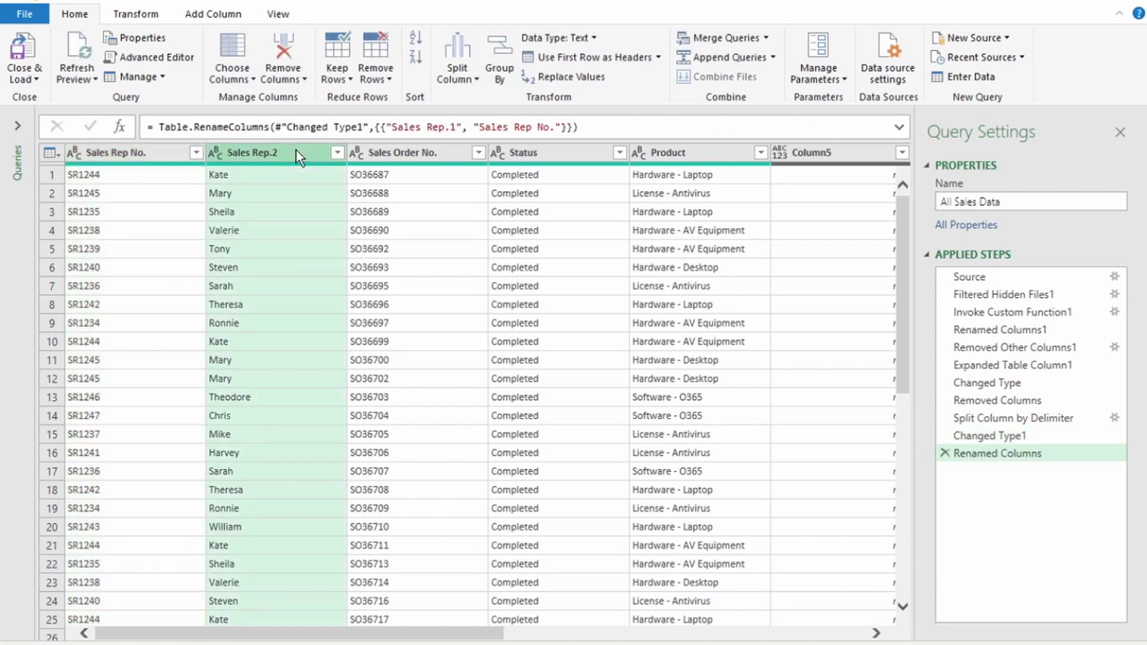
key(BackSpace)
key(BackSpace)
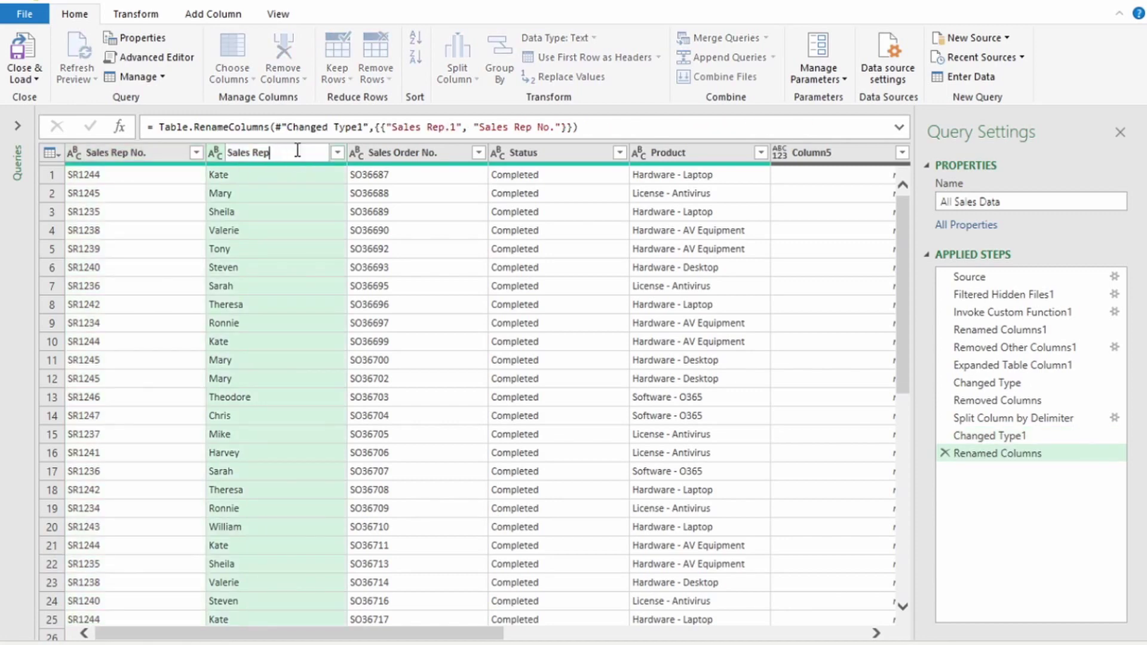
text(Name)
key(Return)
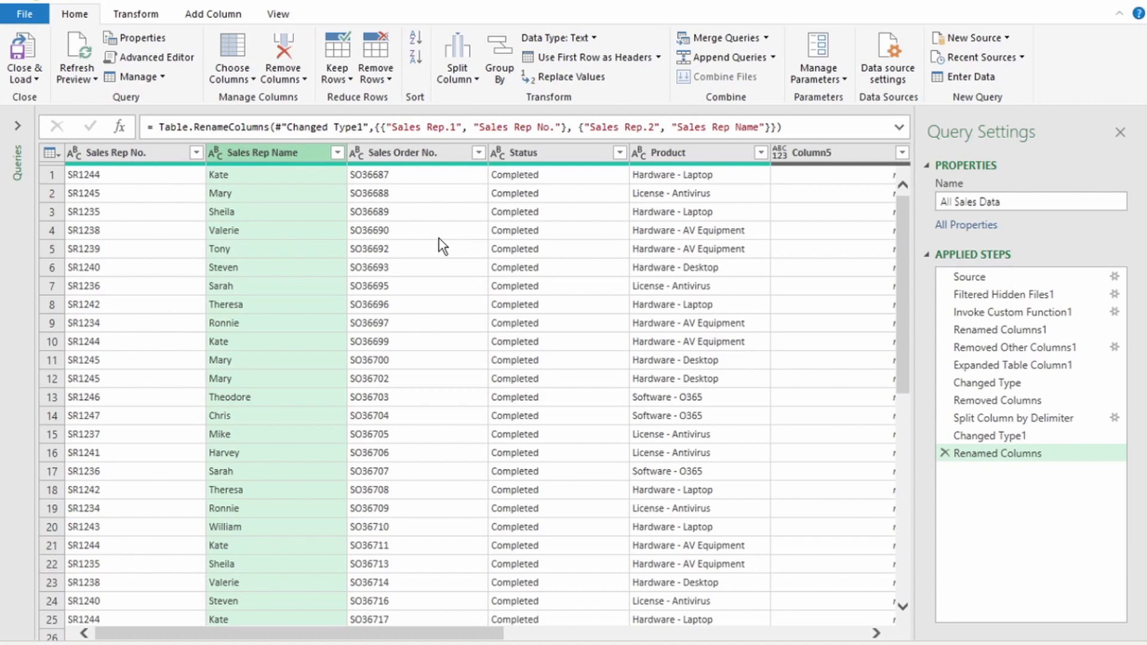
Remove duplicate rows based on the Sales Order No. column
click(422, 154)
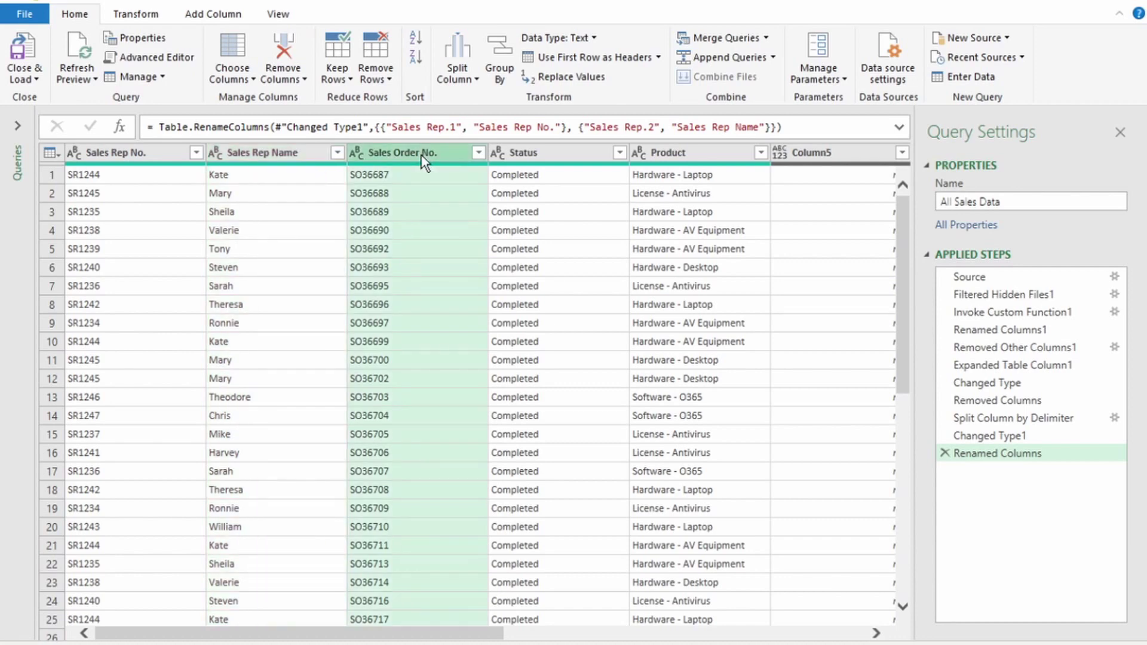
right_click(421, 157)
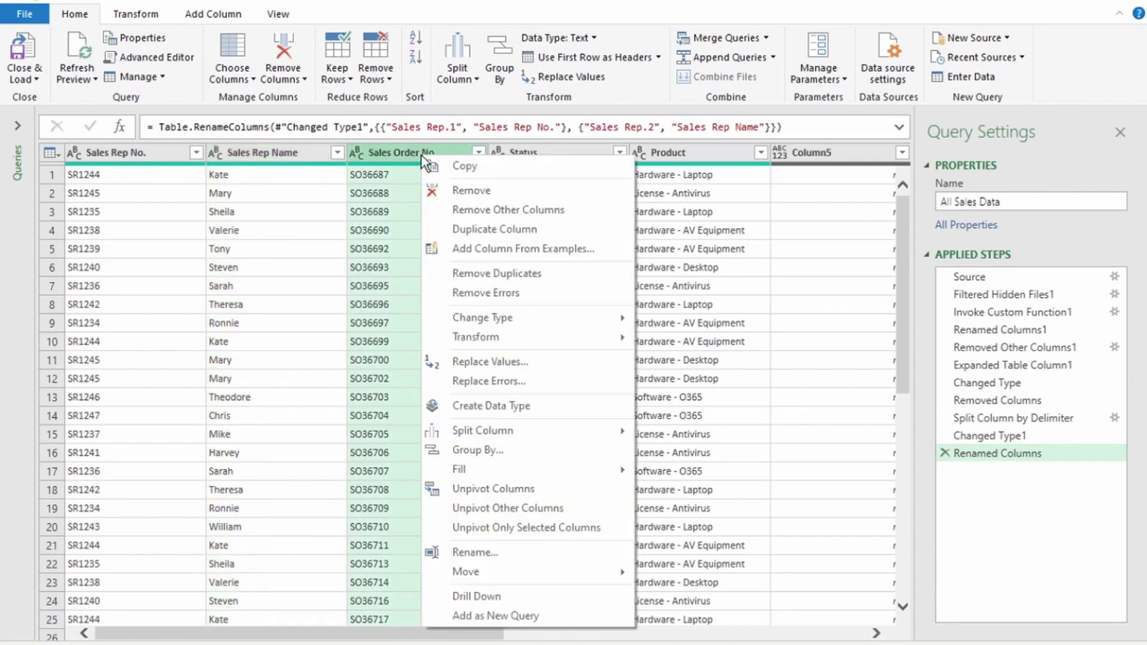
click(491, 275)
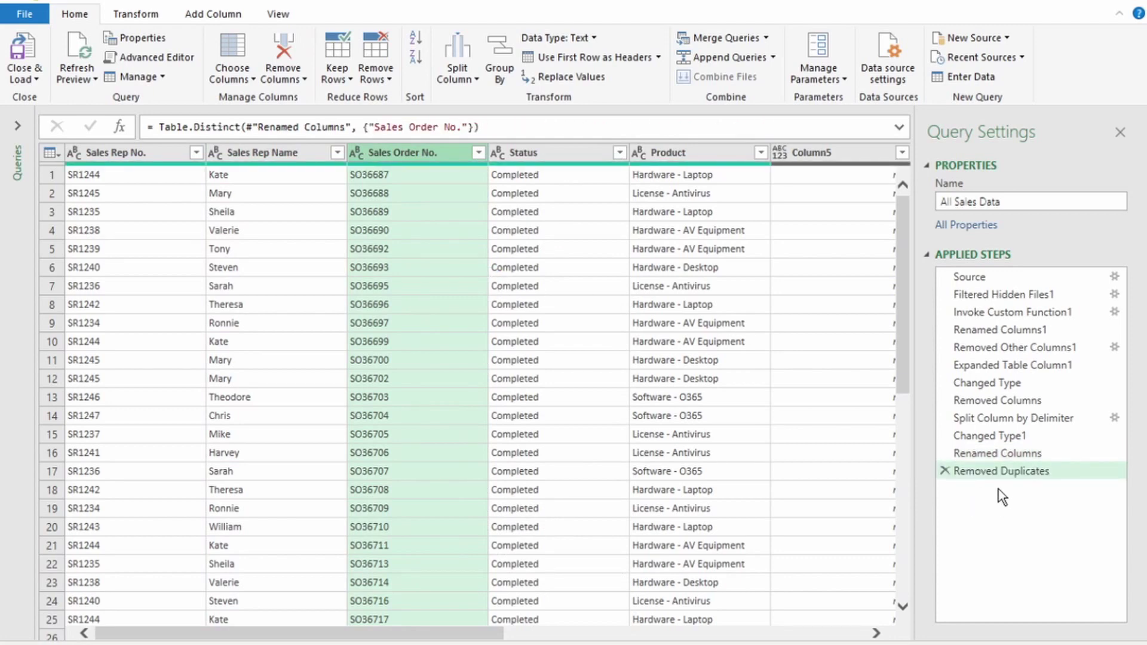
Split the Product column at each hyphen into Product.1 and Product.2
scroll(491, 191, right, 3)
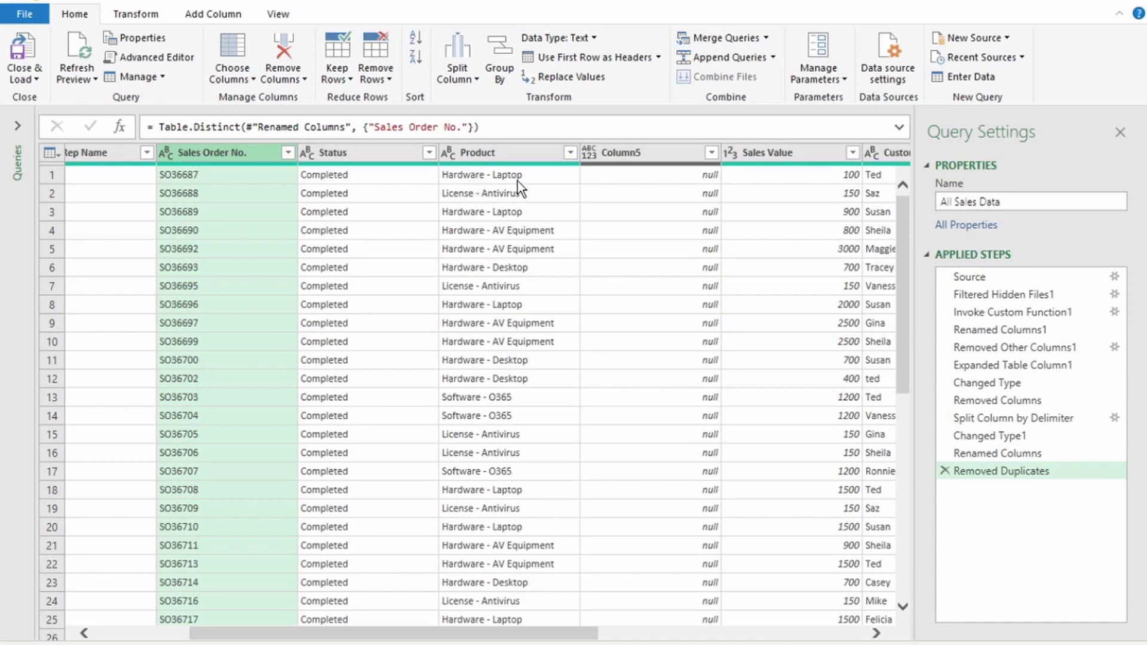
click(511, 153)
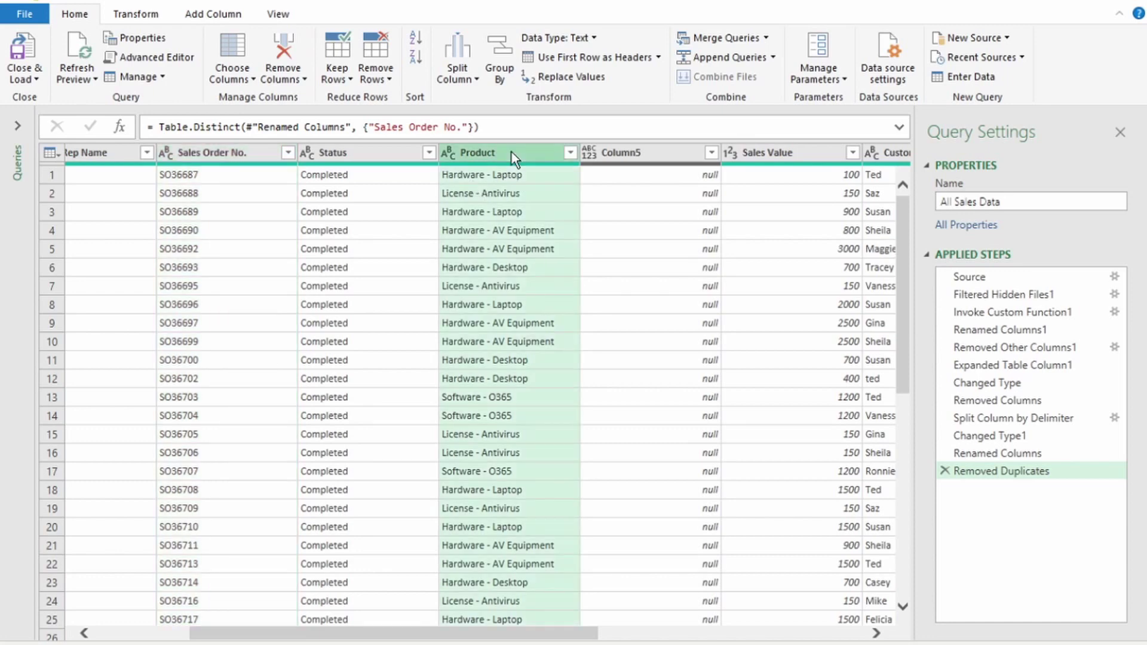
right_click(511, 151)
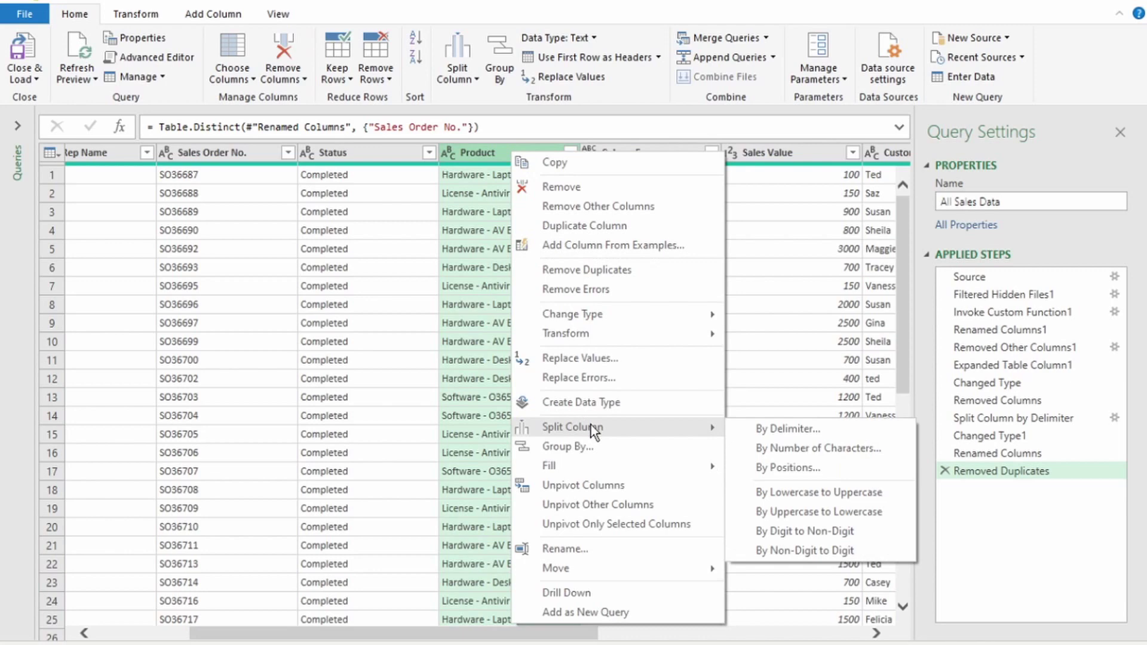
click(755, 435)
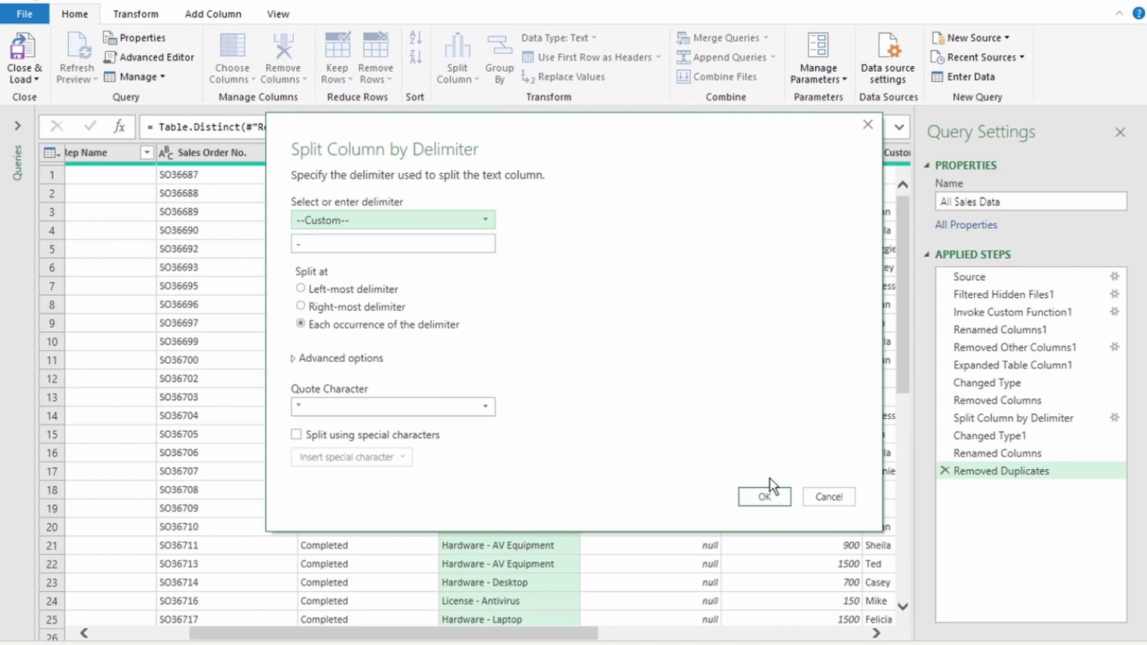
click(776, 499)
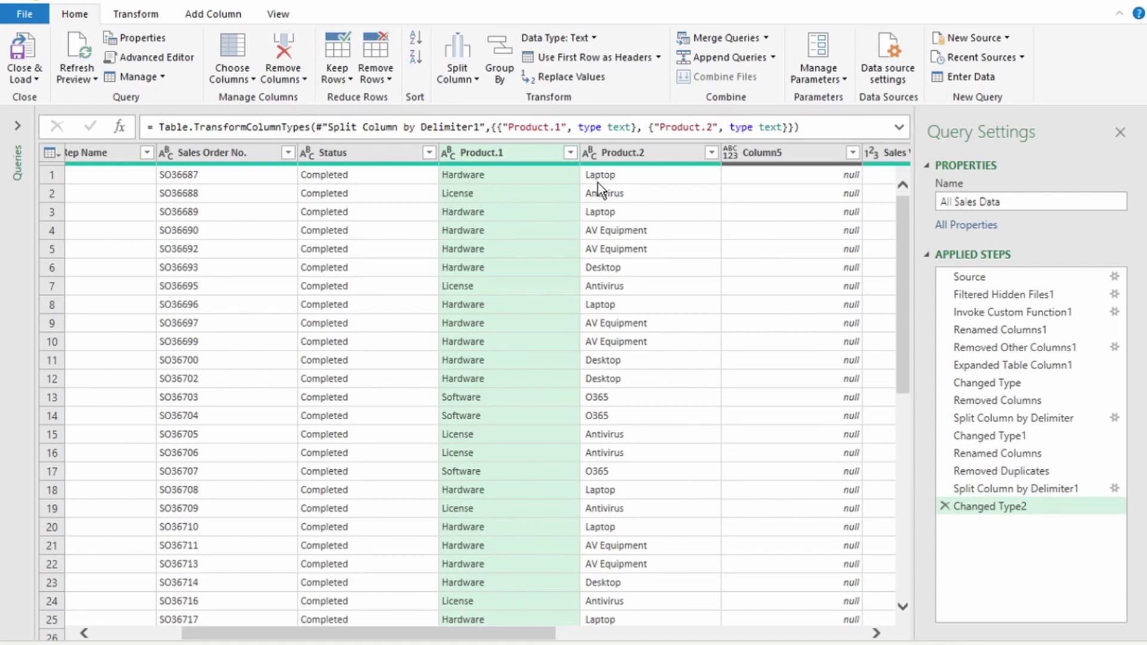
Rename Product.1 to Product Type and Product.2 to Product Name, then remove the empty Column5
double_click(517, 152)
text(Product Type)
key(Return)
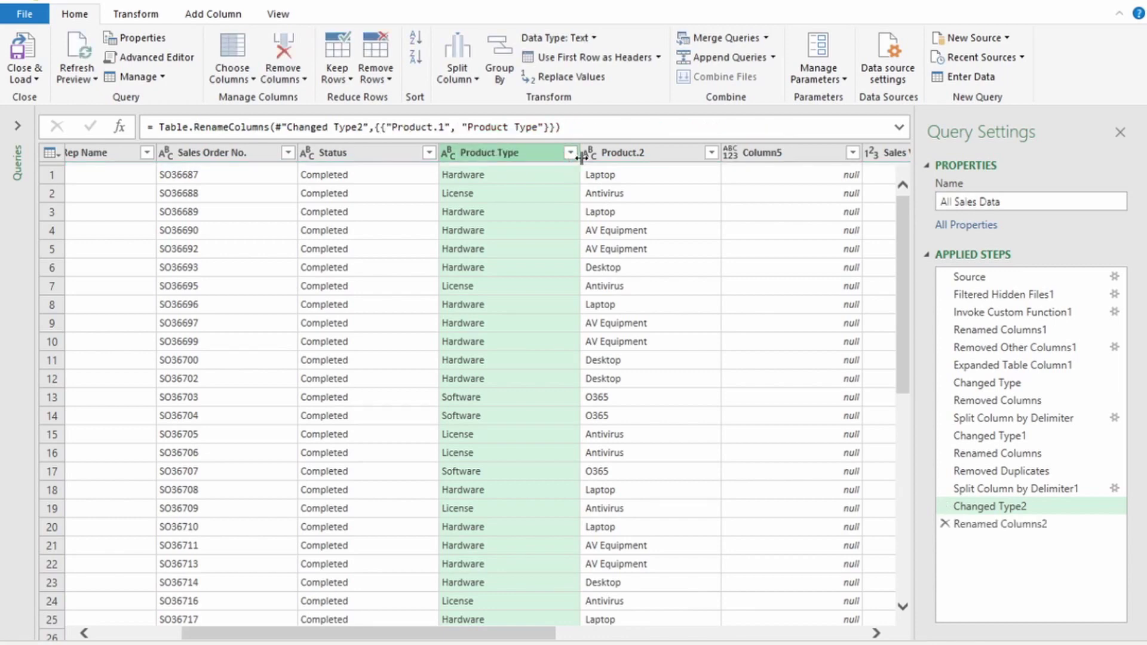
double_click(674, 152)
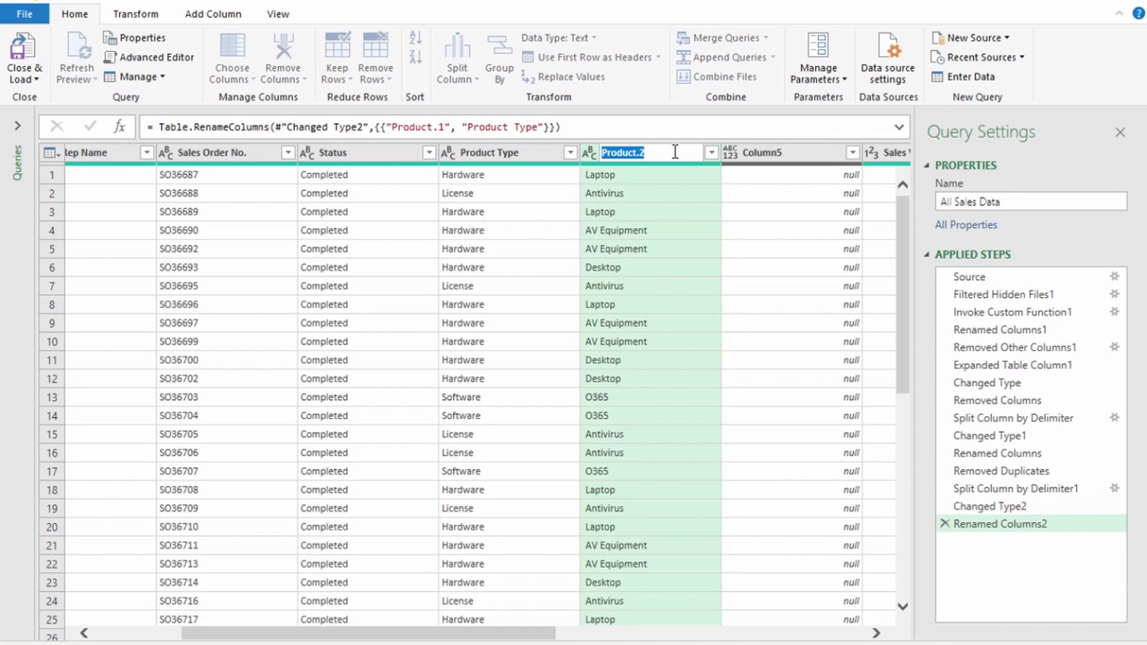
text(Product Name)
key(Return)
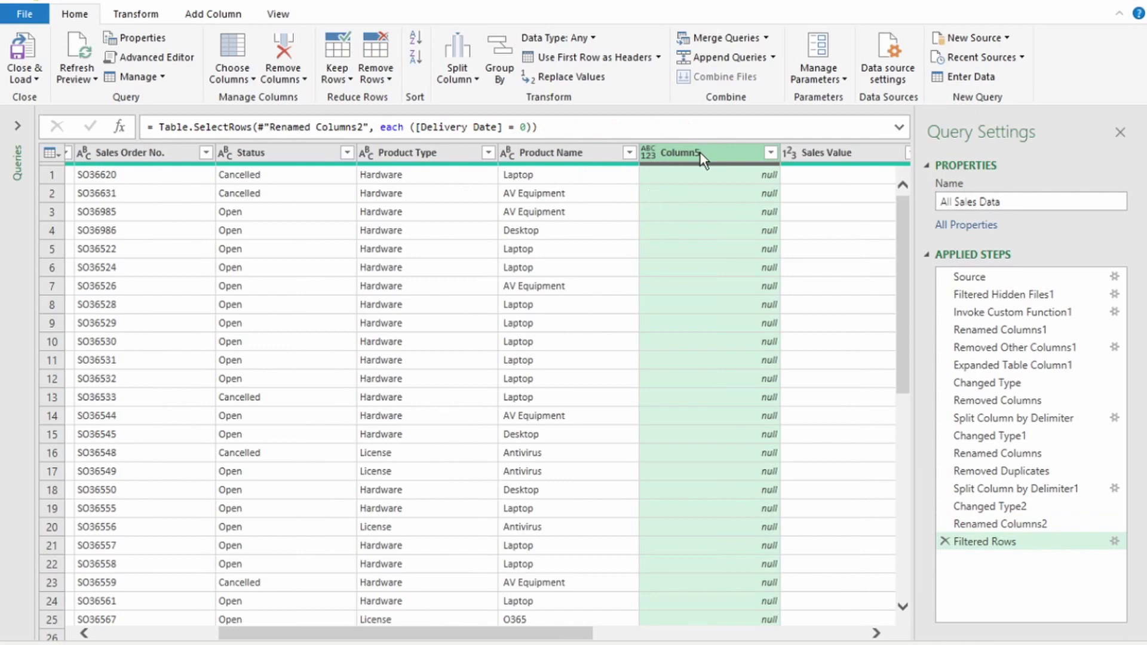
right_click(739, 154)
click(771, 190)
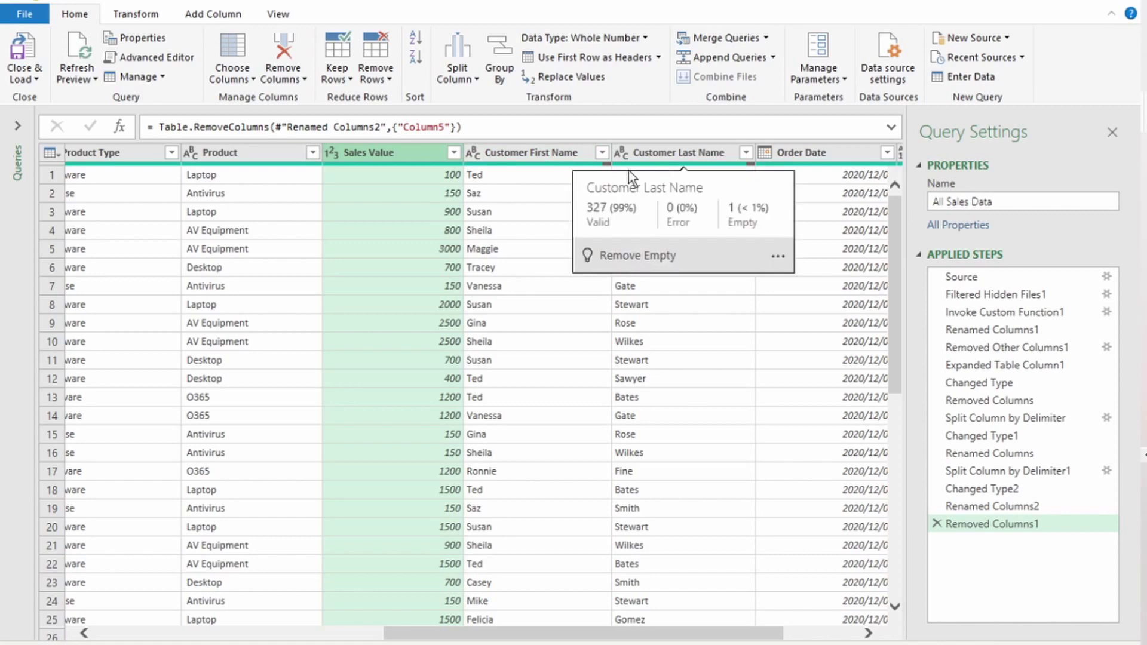
Merge Customer First Name and Customer Last Name with a Space separator into a column named Customer Name
click(531, 159)
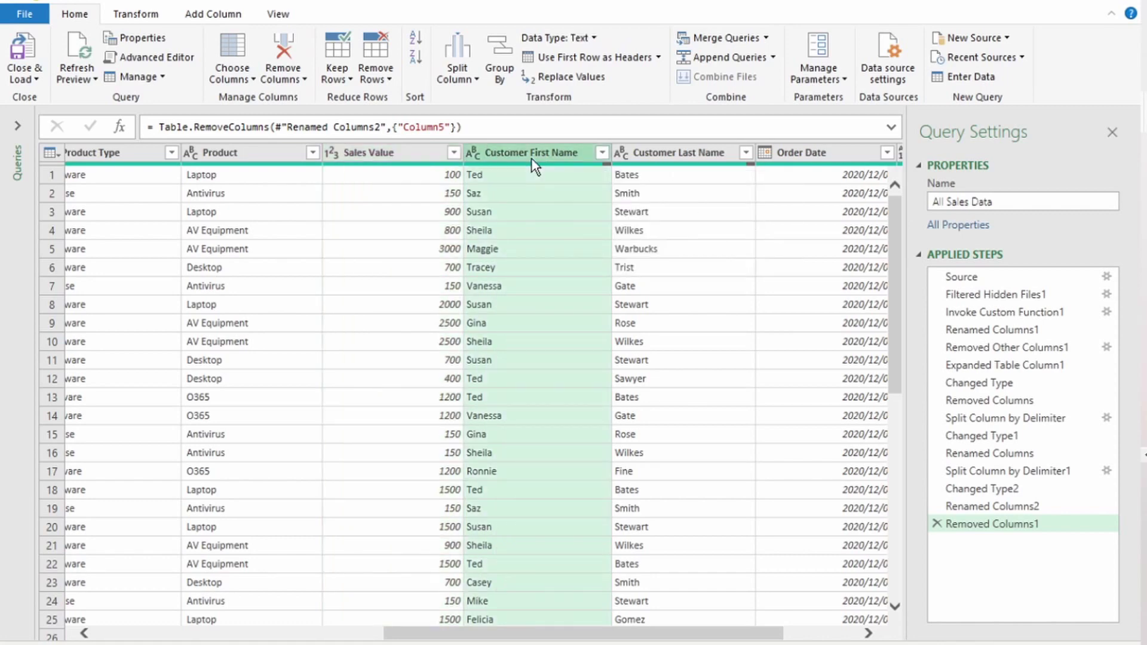
ctrl+click(667, 163)
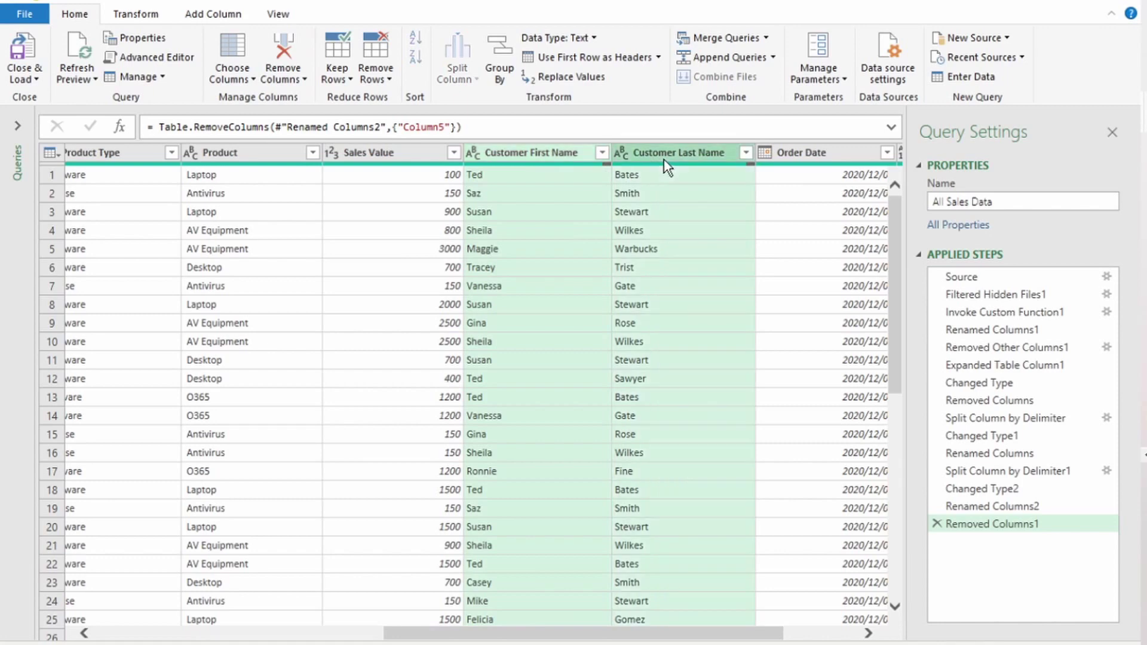
right_click(667, 167)
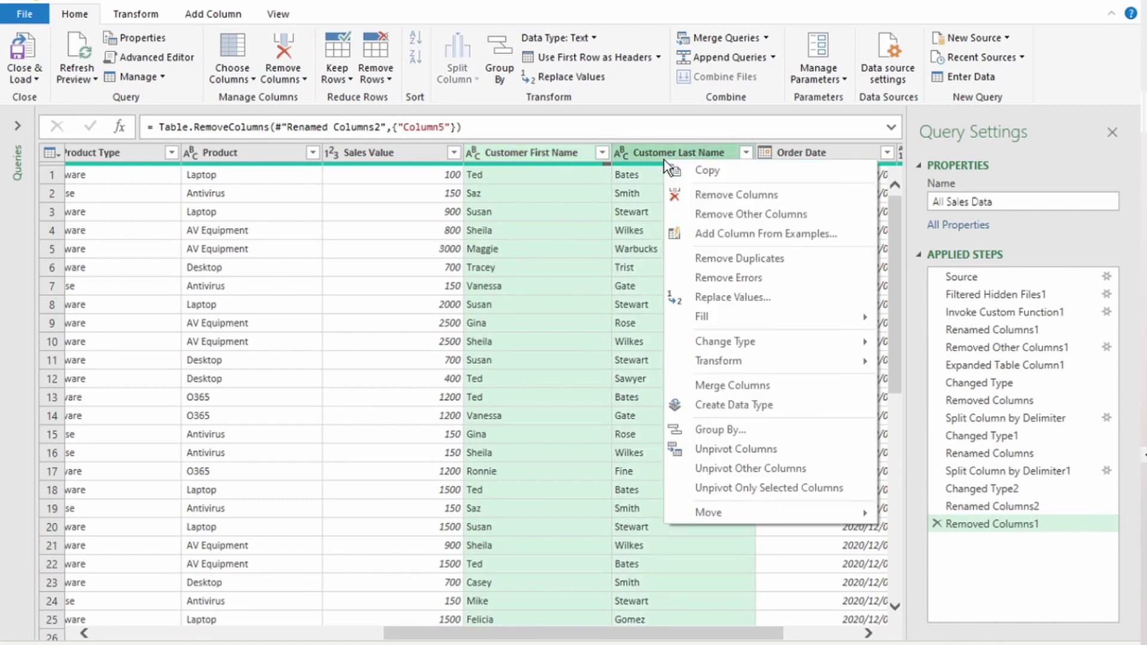
click(726, 389)
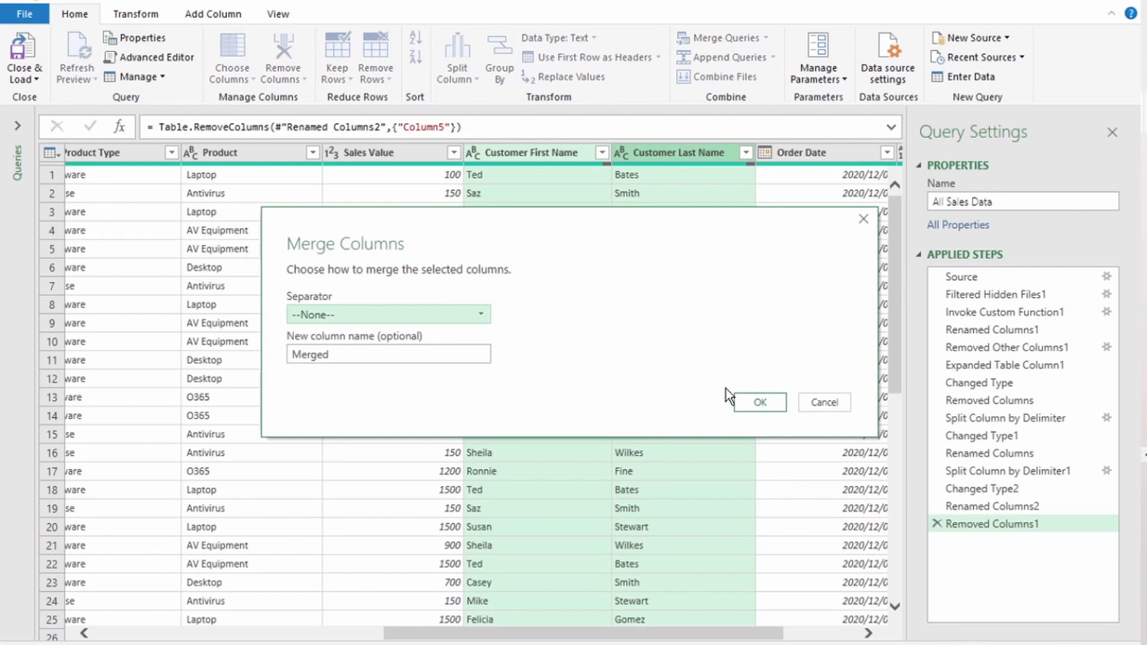
click(486, 317)
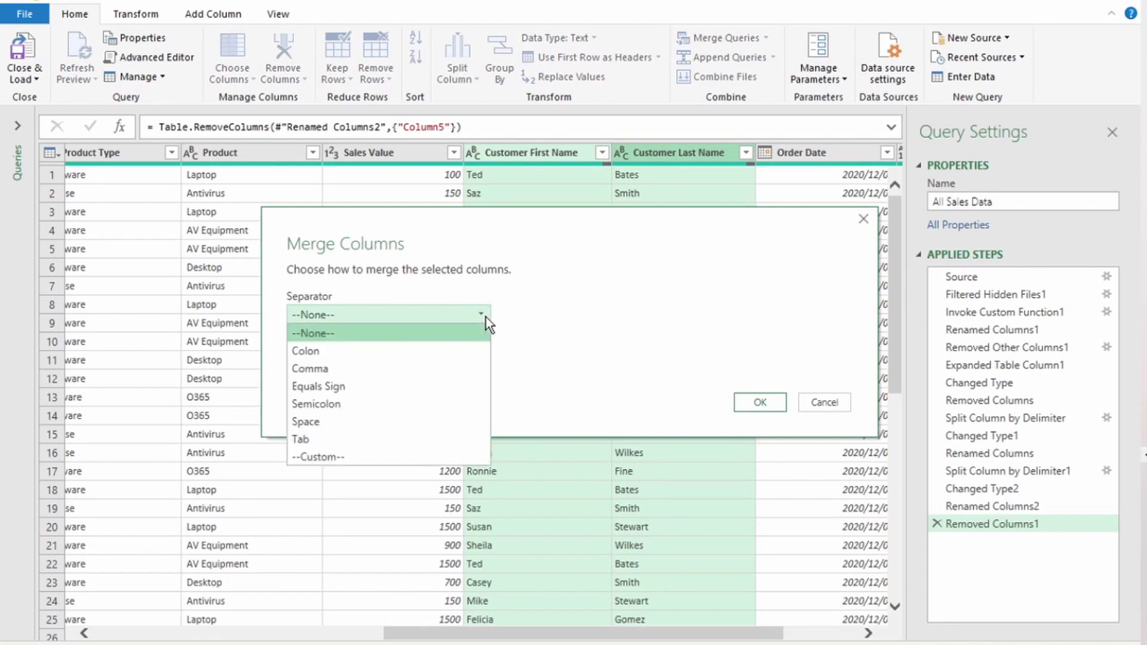
click(316, 421)
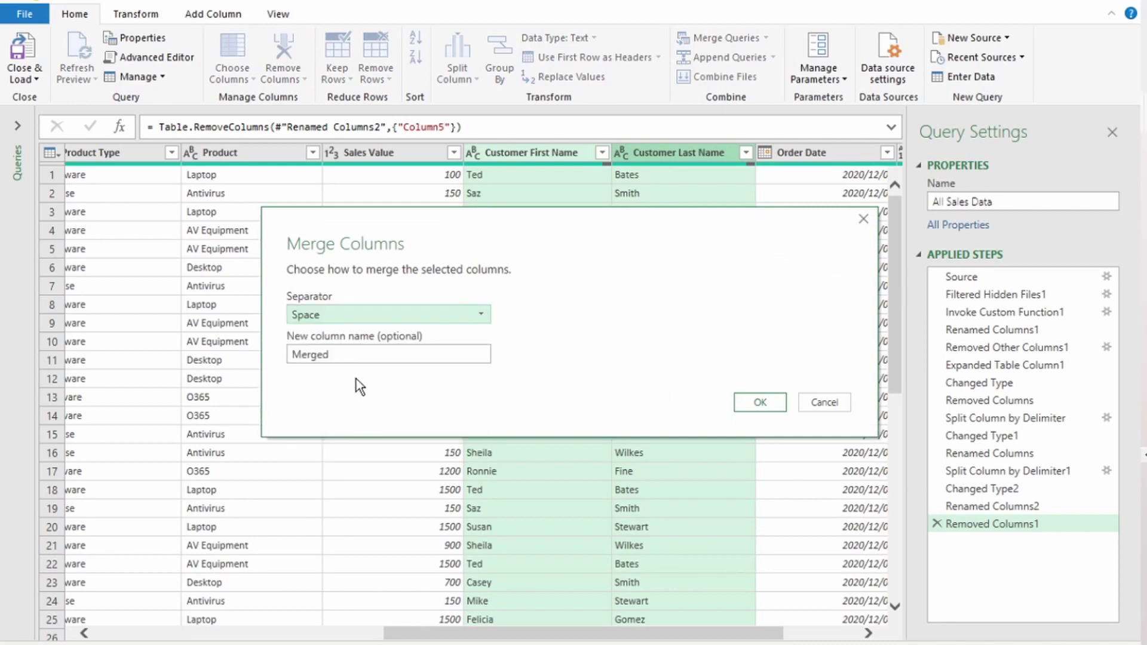
drag(361, 354, 274, 346)
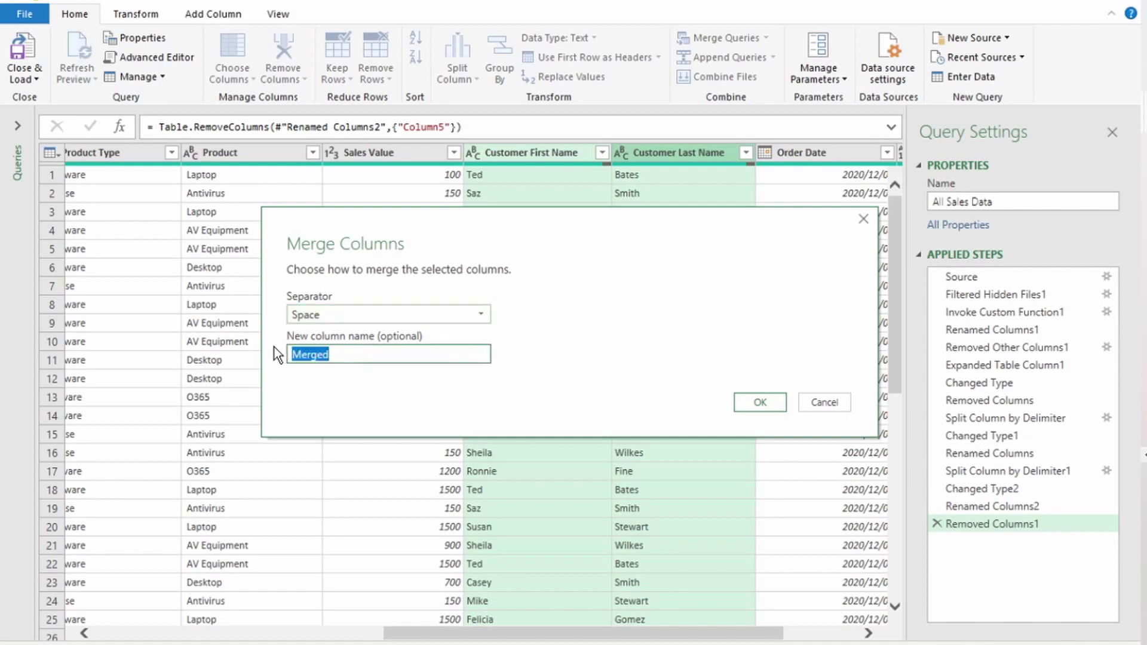
text(Customer Name)
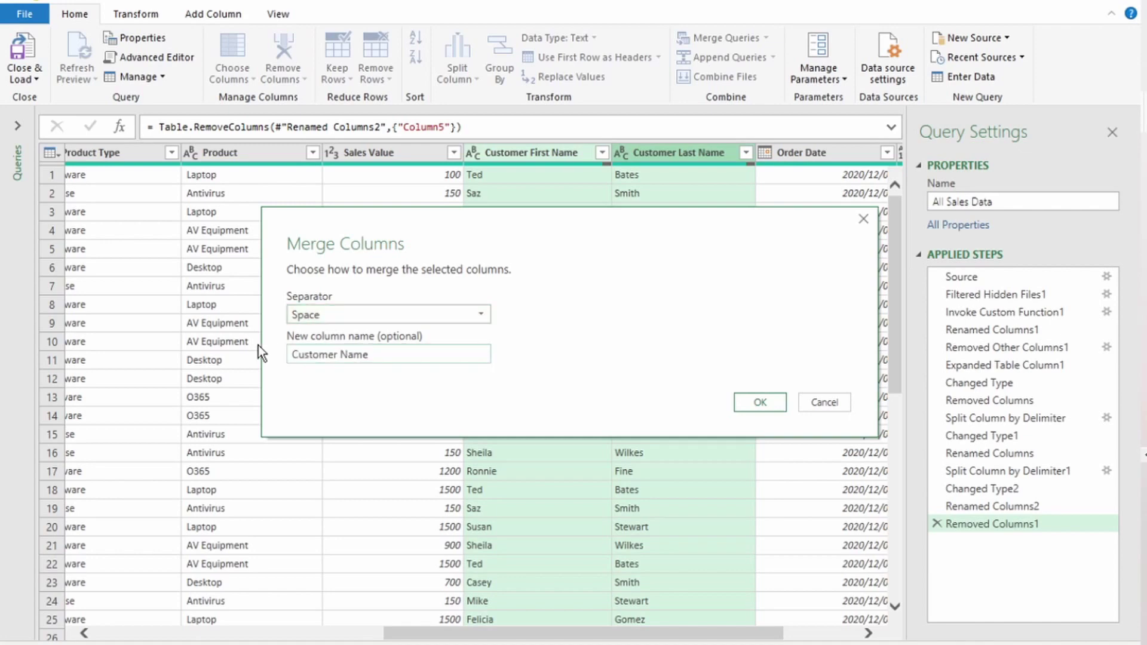
click(759, 402)
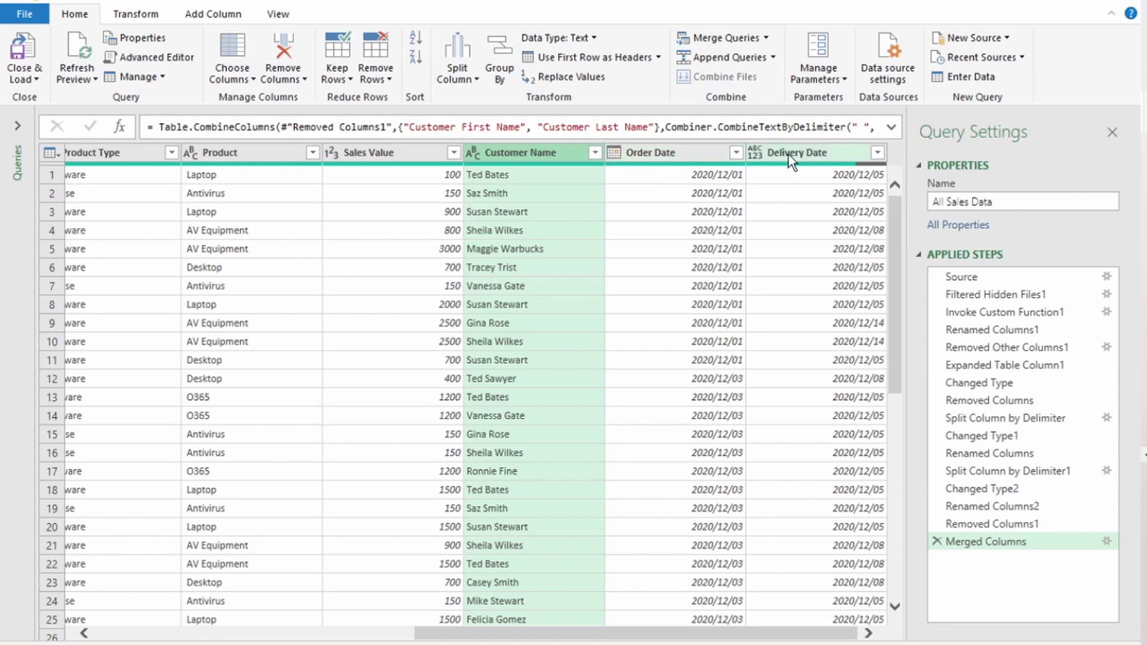
Change the Delivery Date column's data type to Date
click(755, 153)
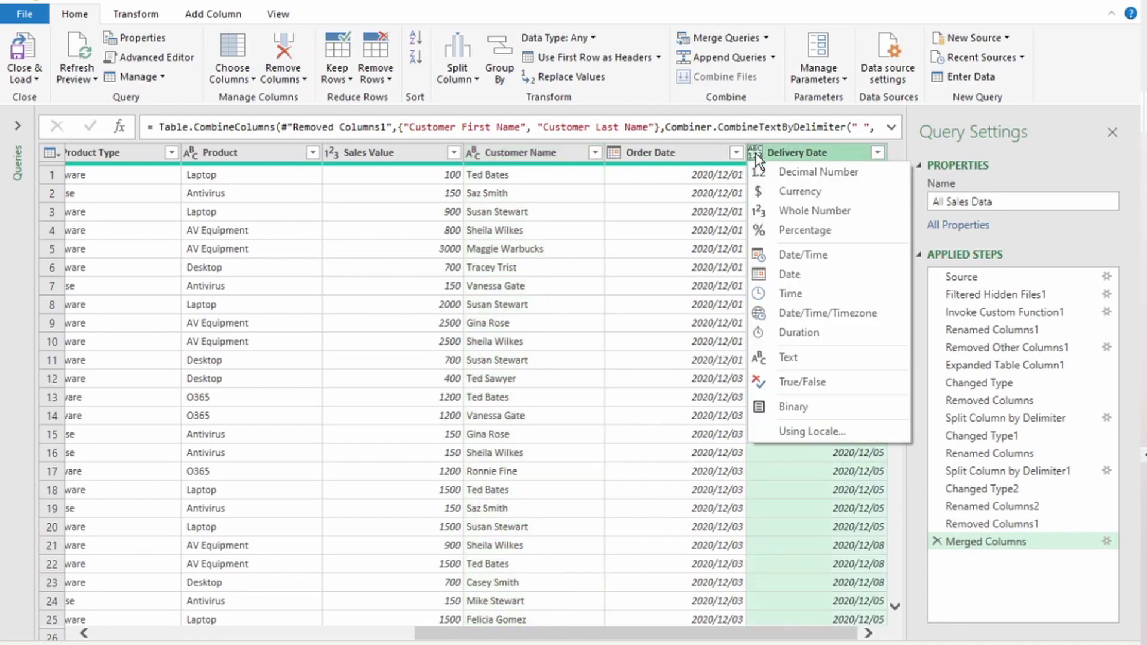
click(783, 273)
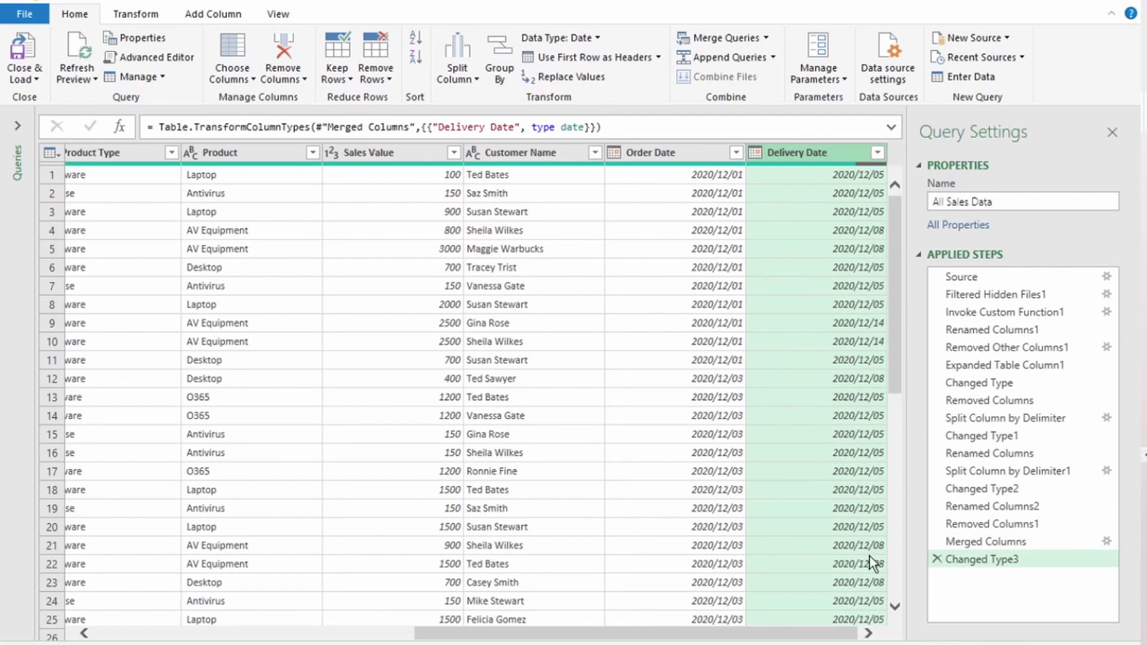
key(alt+a)
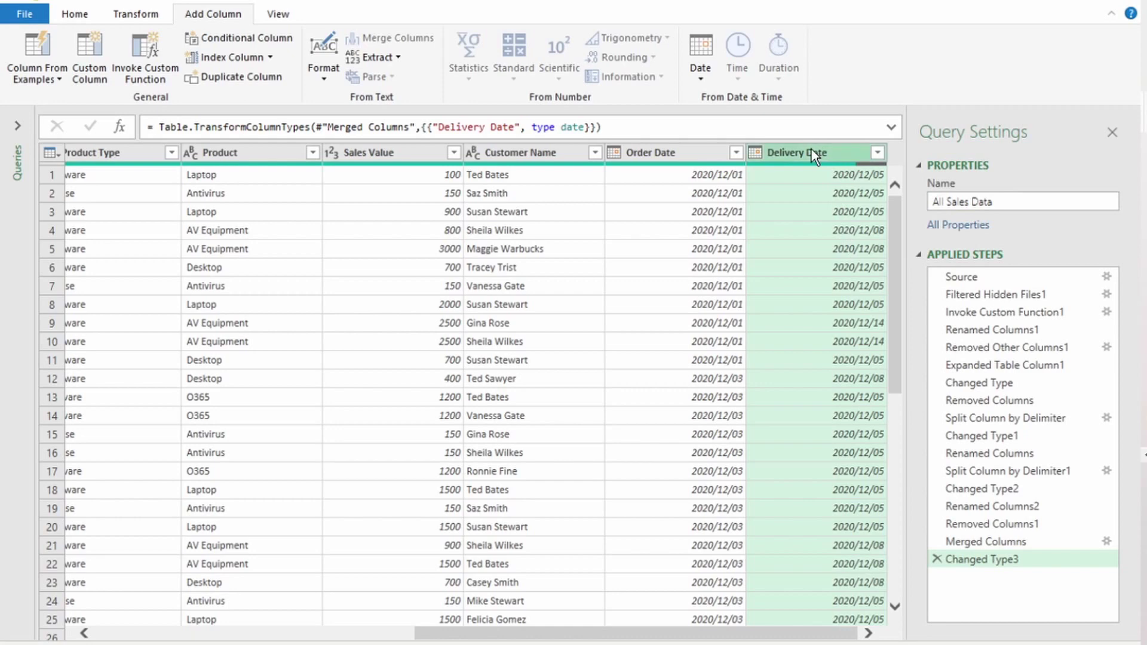
Add a Subtract Days column from Order Date and Delivery Date, renamed No. of Days to Deliver
ctrl+click(640, 156)
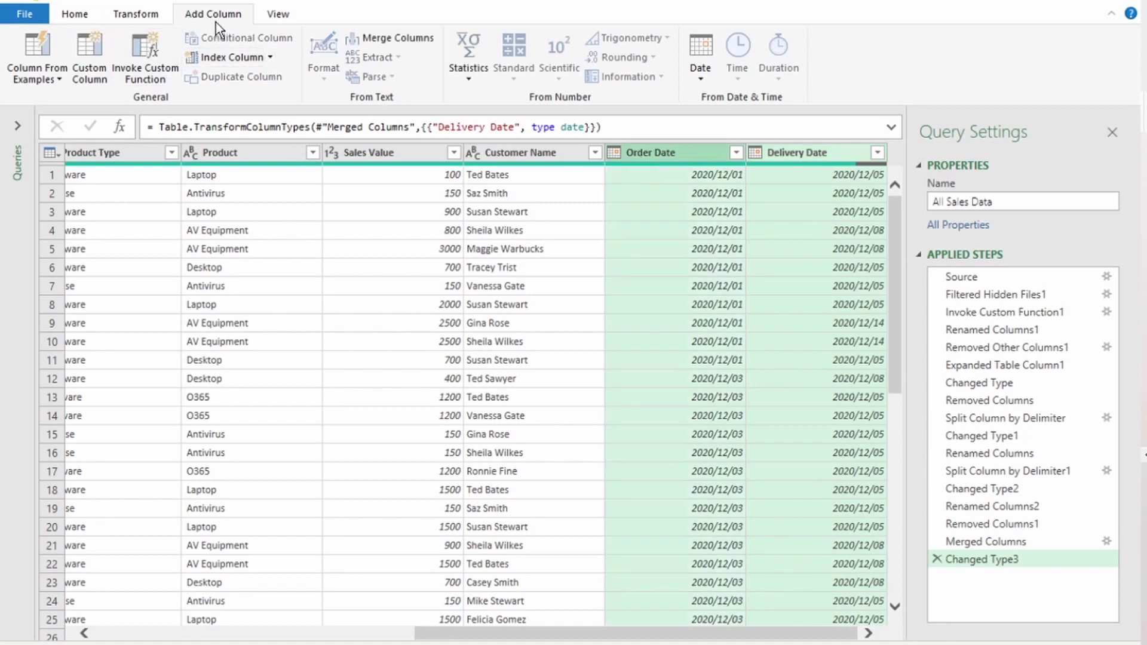
click(704, 78)
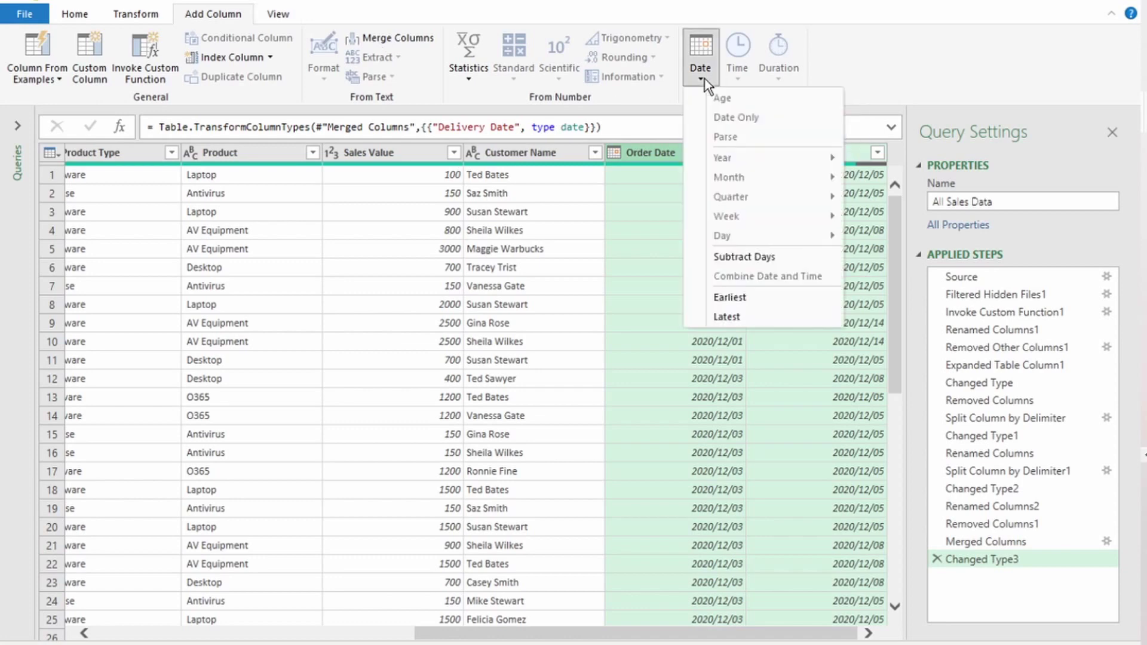
click(770, 256)
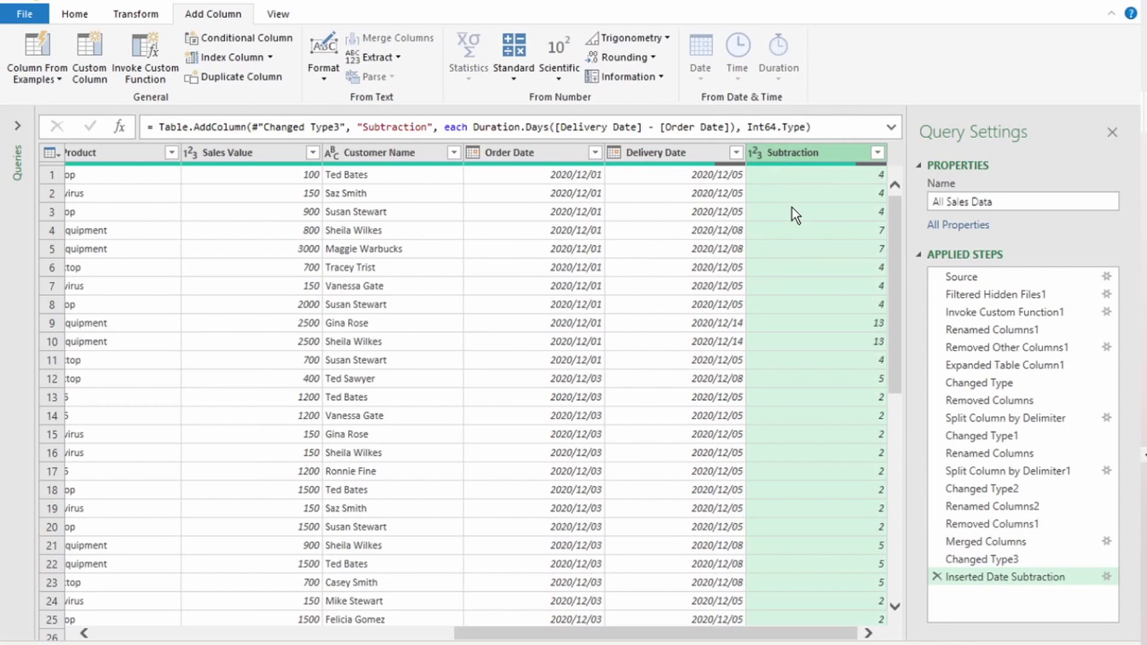
double_click(786, 153)
text(No. of Days to Deliver)
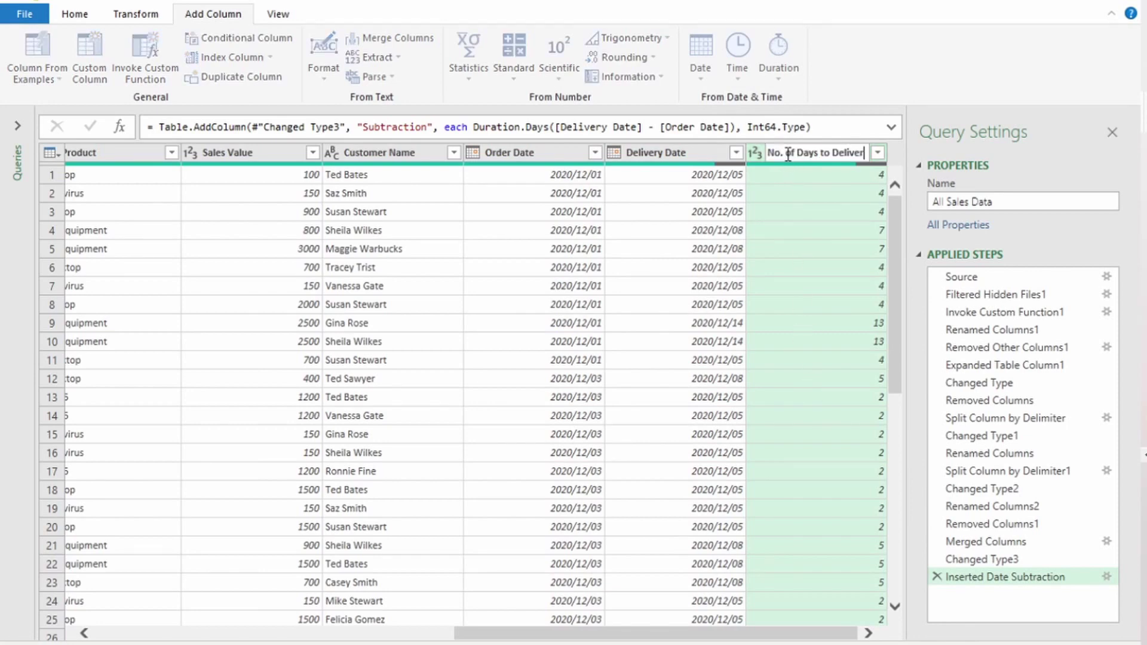
key(Return)
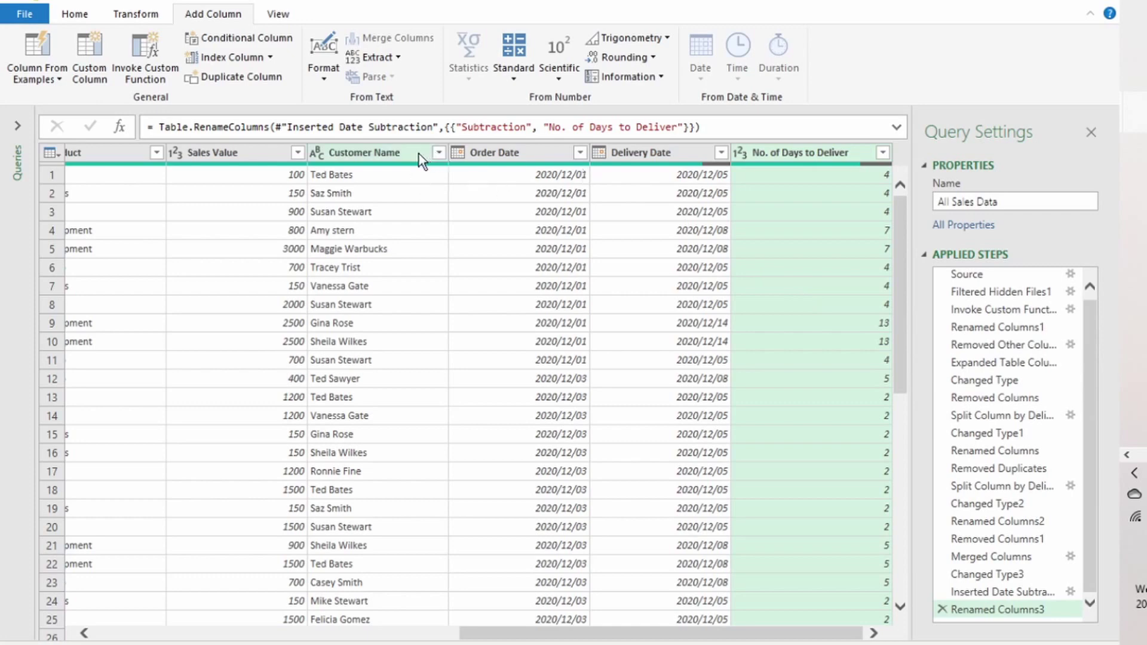
click(440, 152)
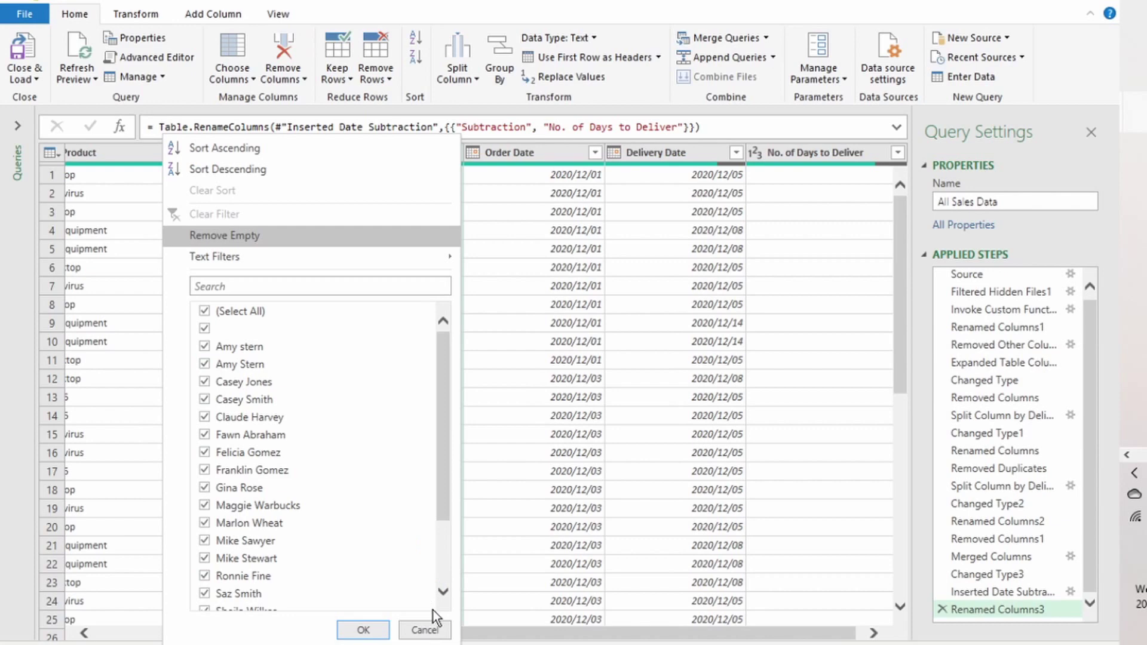
click(428, 630)
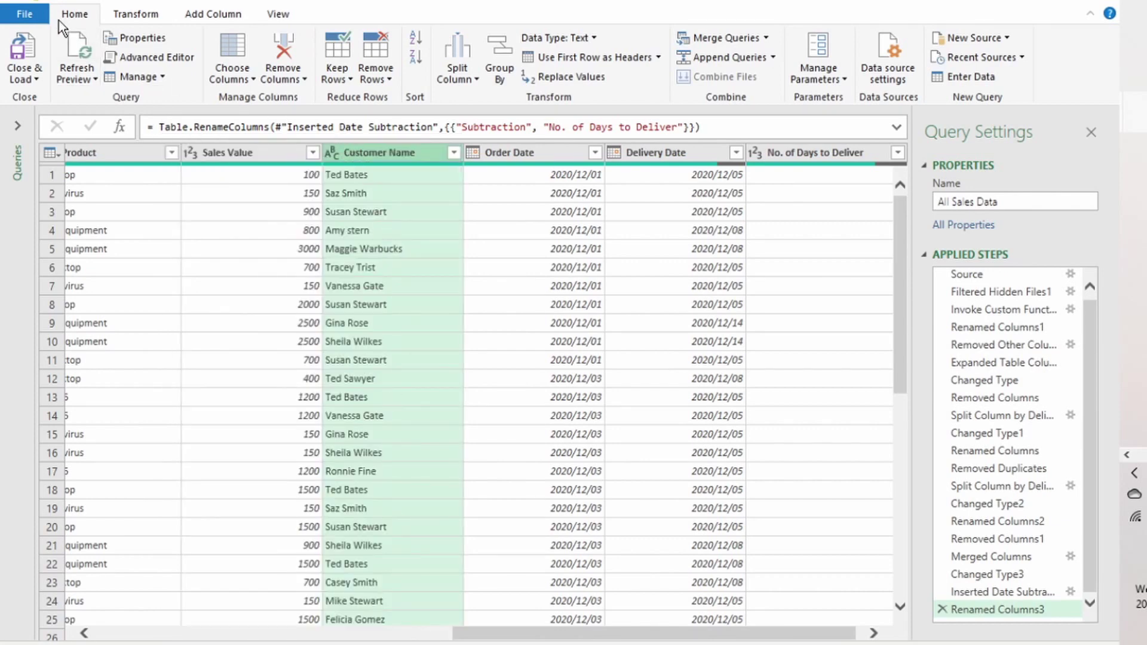
click(205, 14)
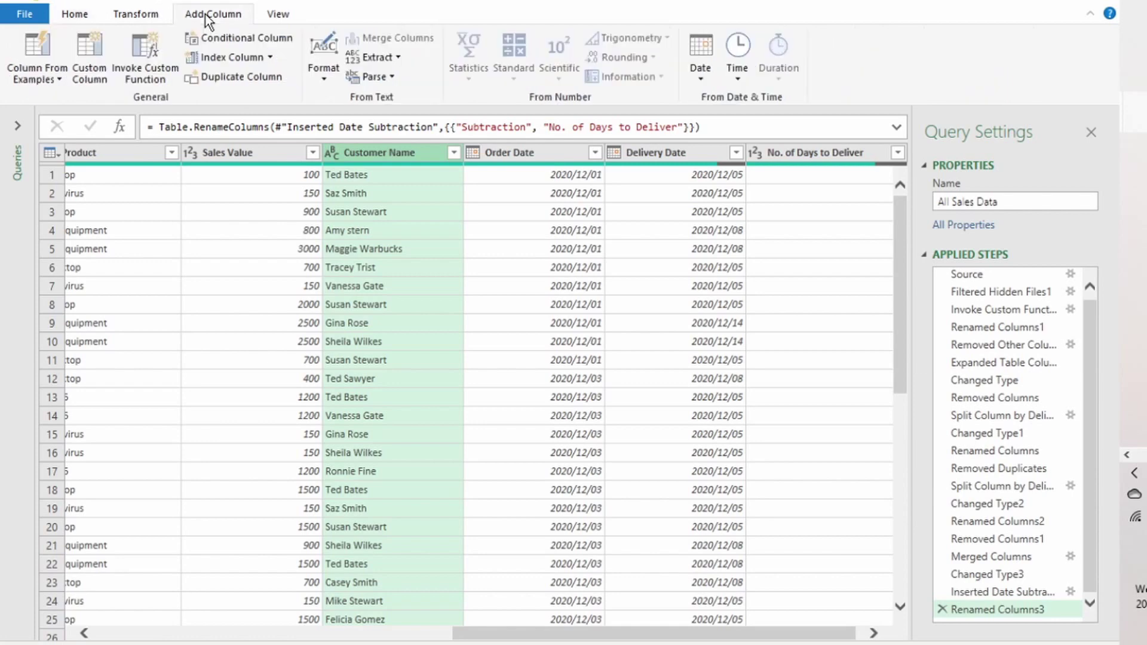
click(324, 82)
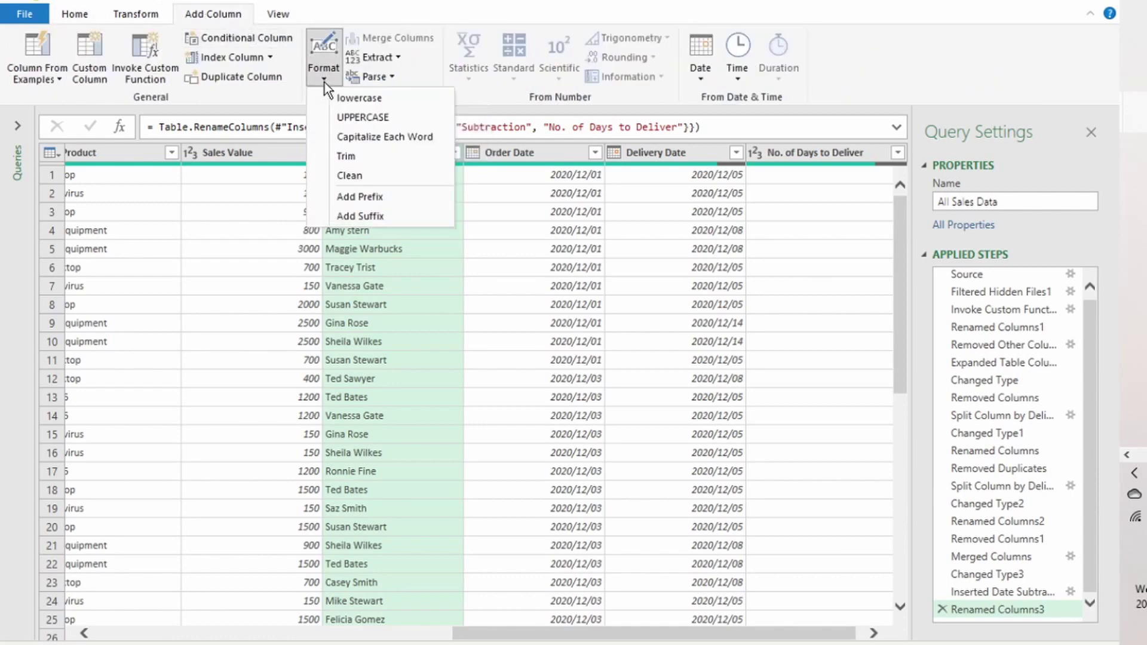
click(353, 137)
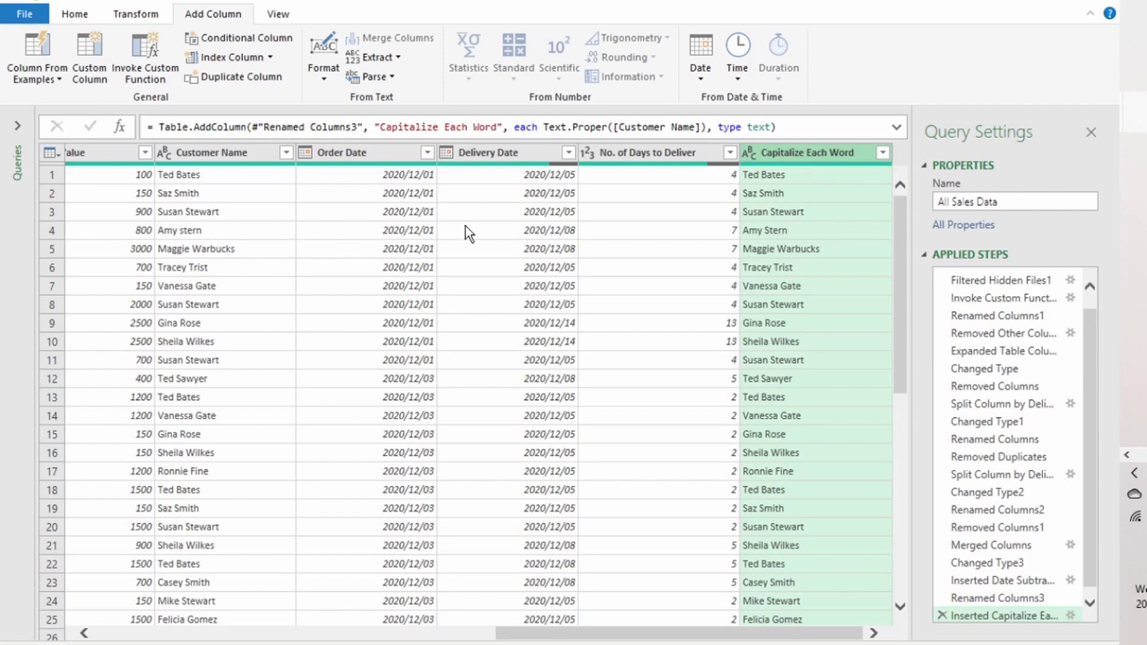
click(226, 233)
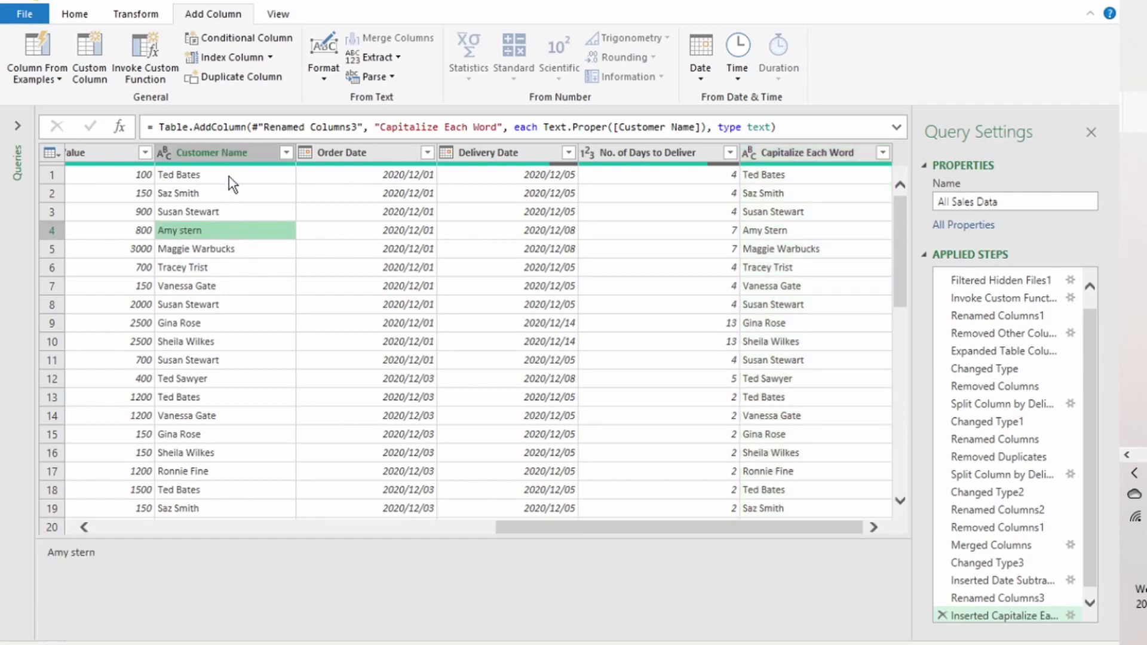
click(801, 235)
Delete the Inserted Capitalize Each Word step from Applied Steps
click(799, 230)
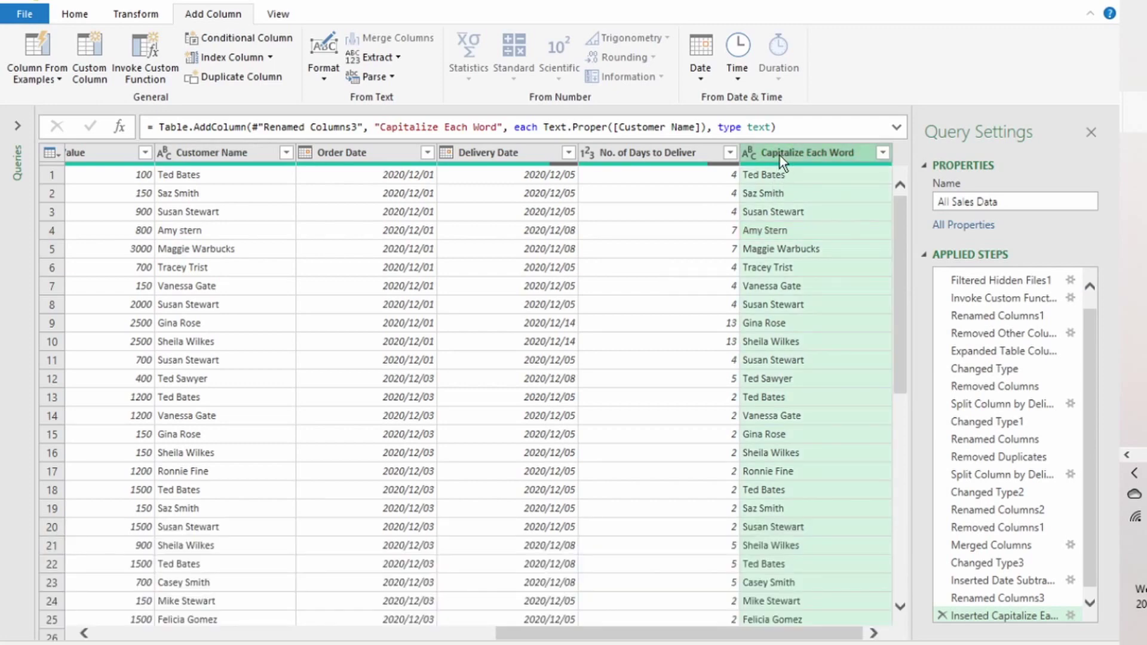
click(179, 151)
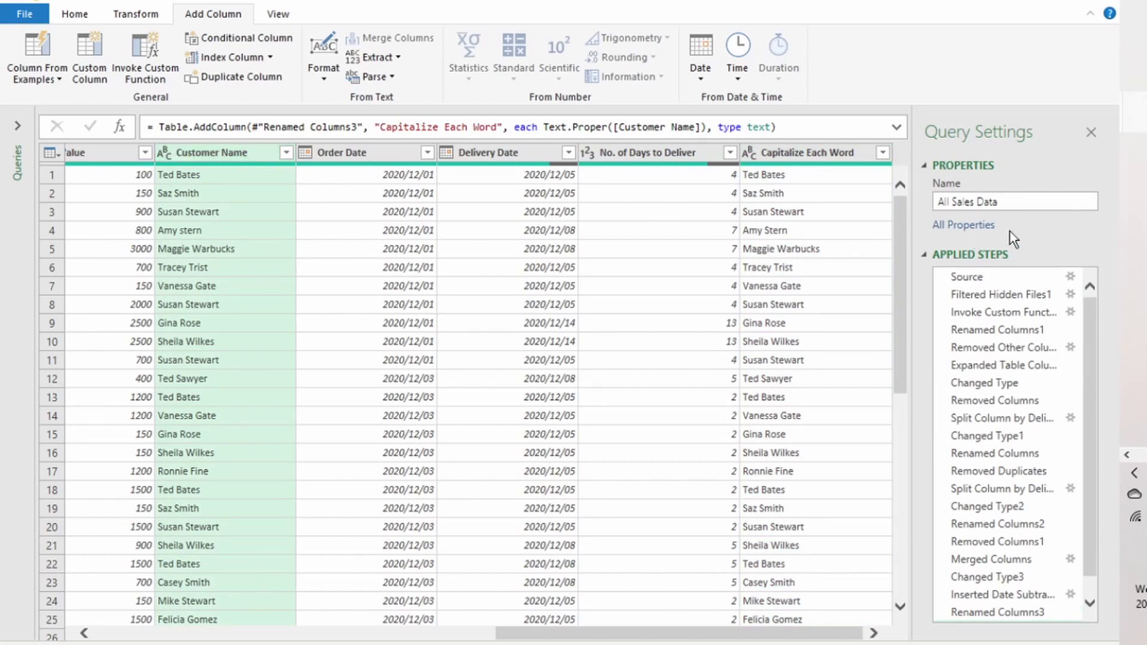
drag(1092, 331, 1087, 468)
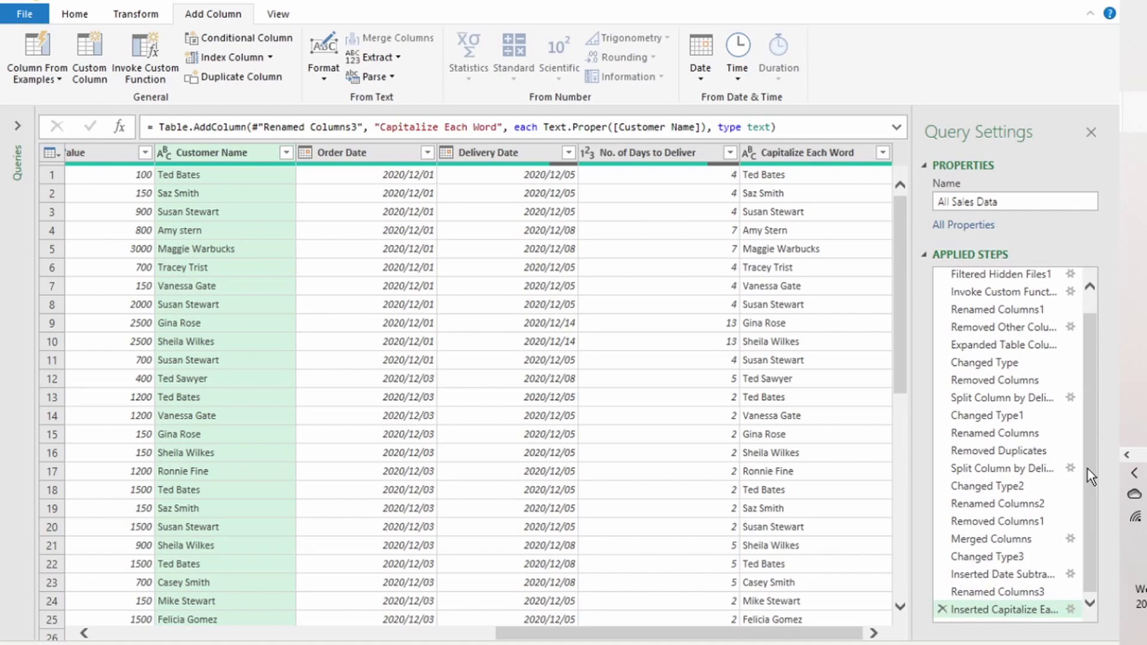
click(943, 610)
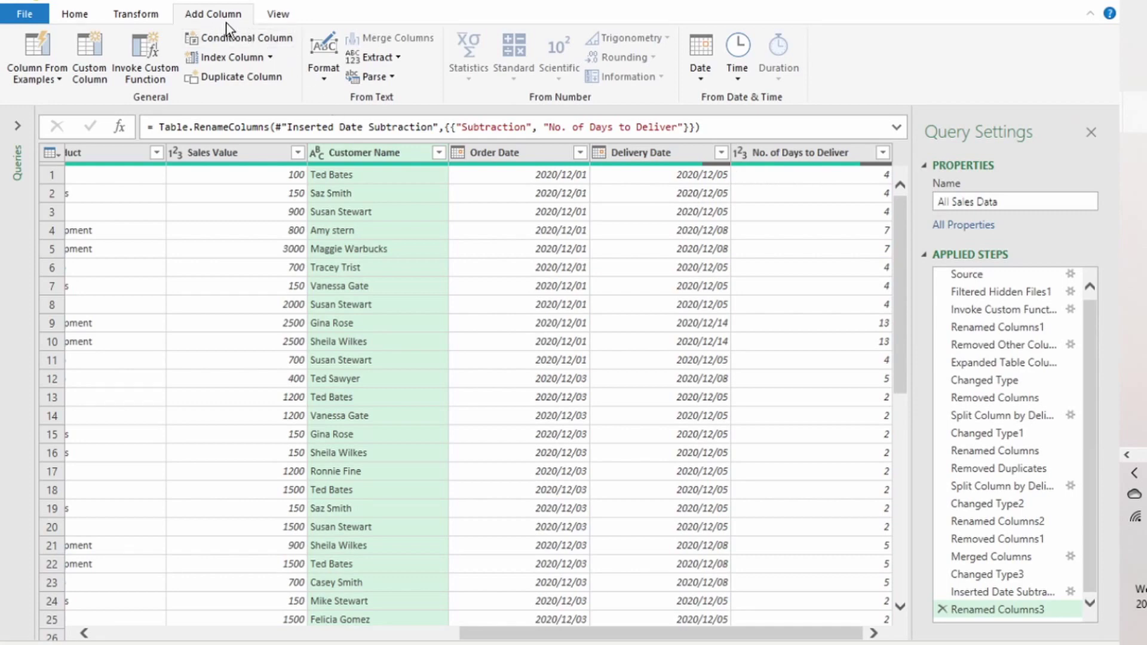
Apply Transform > Format > Capitalize Each Word directly to the Customer Name column
click(134, 19)
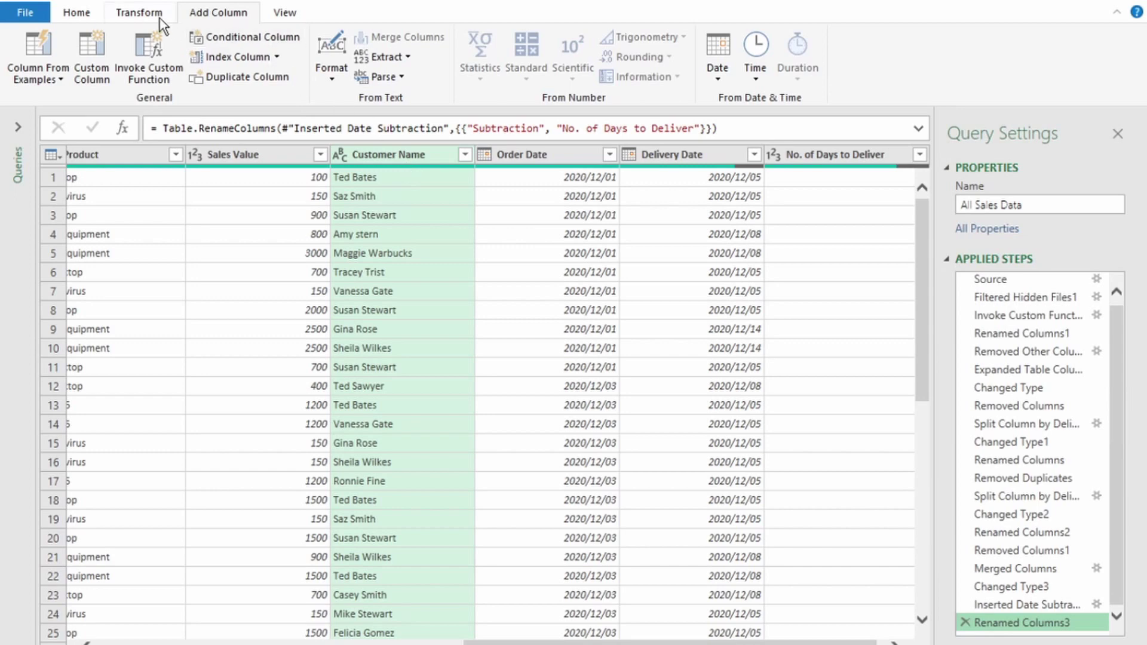
click(143, 13)
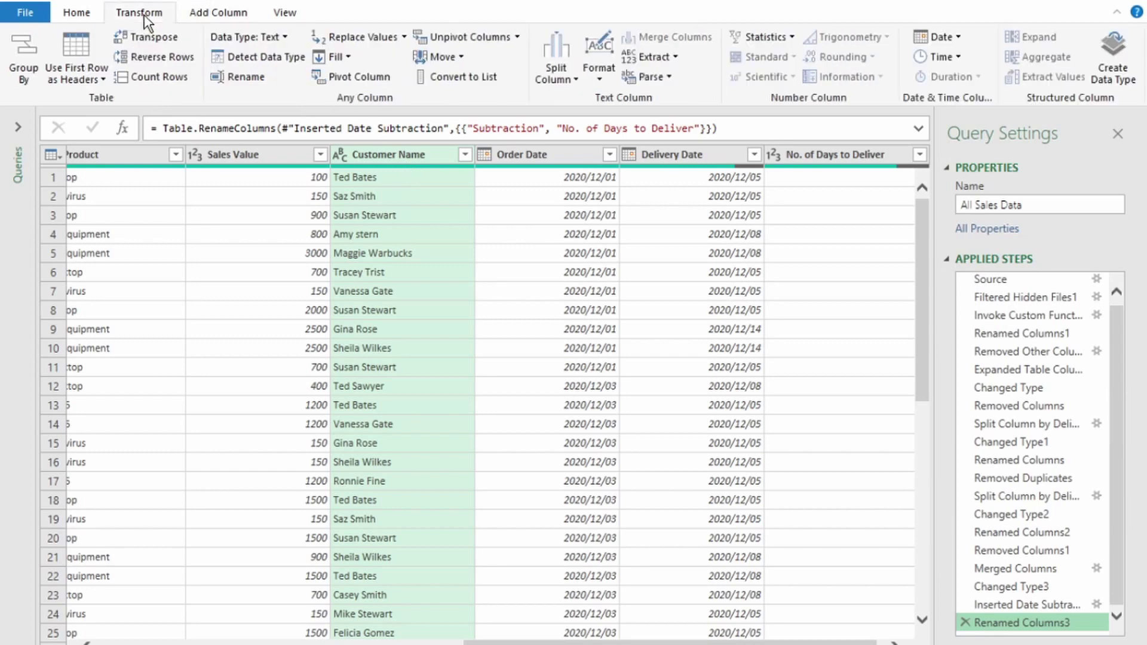
click(601, 83)
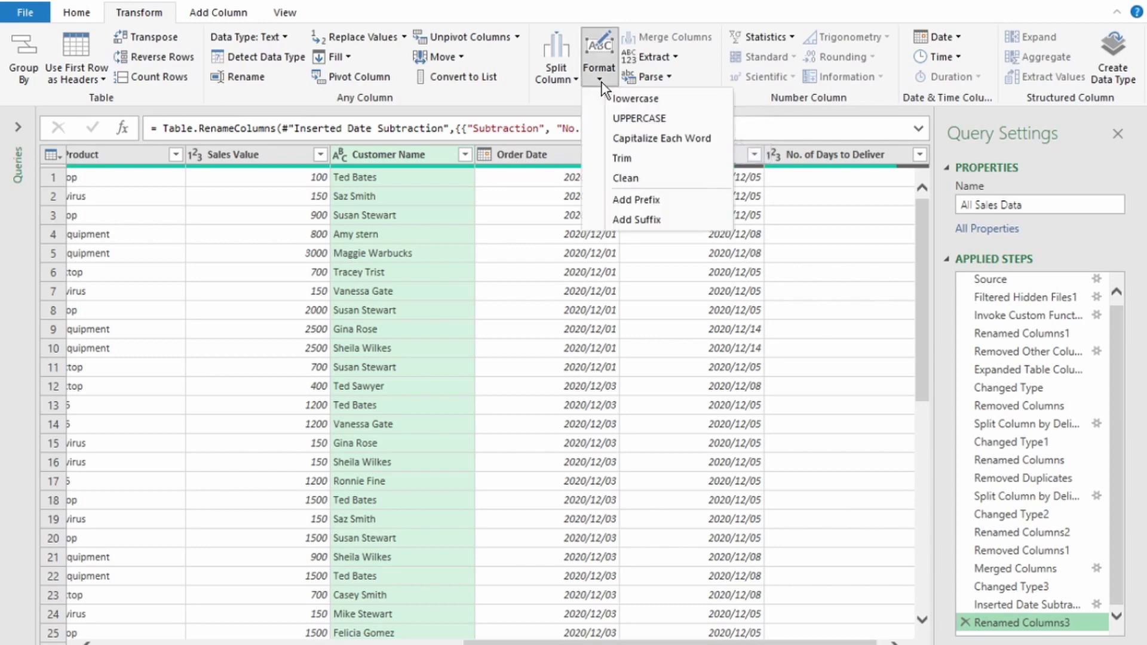
click(621, 140)
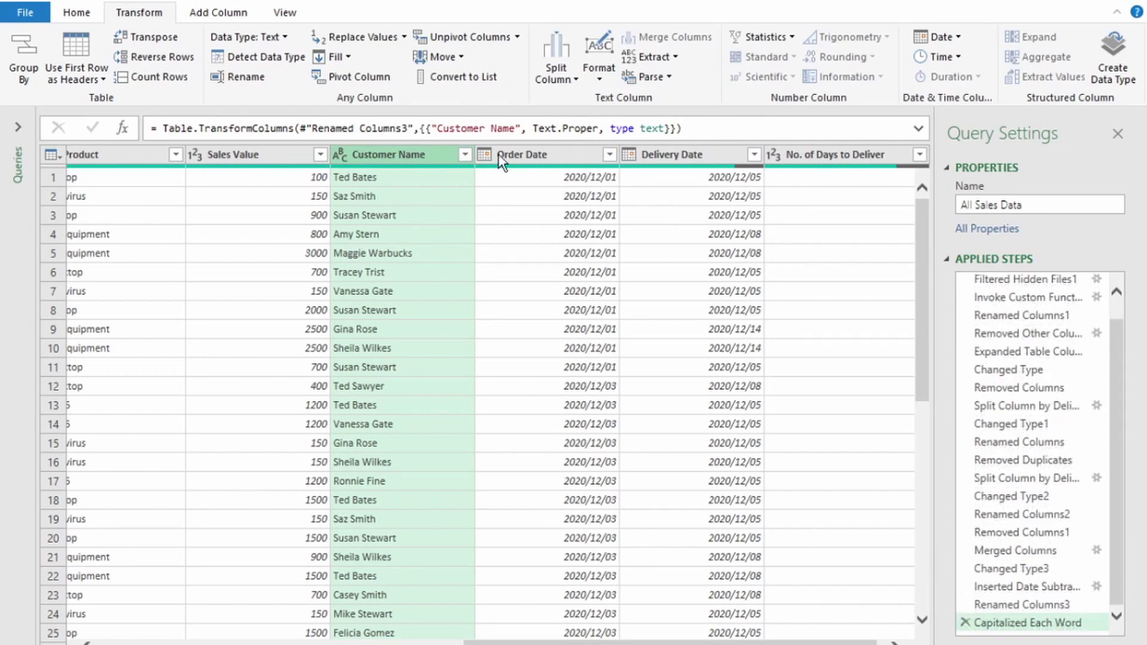
Add a Name of Month column from Order Date, showing December for these orders
click(539, 154)
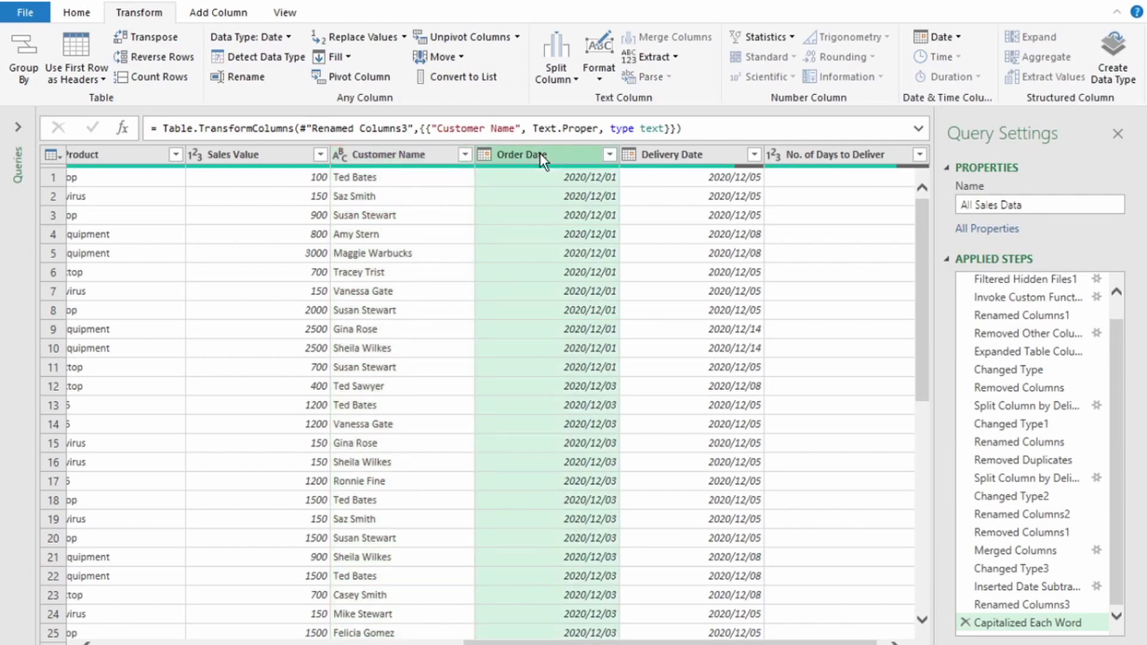
click(210, 16)
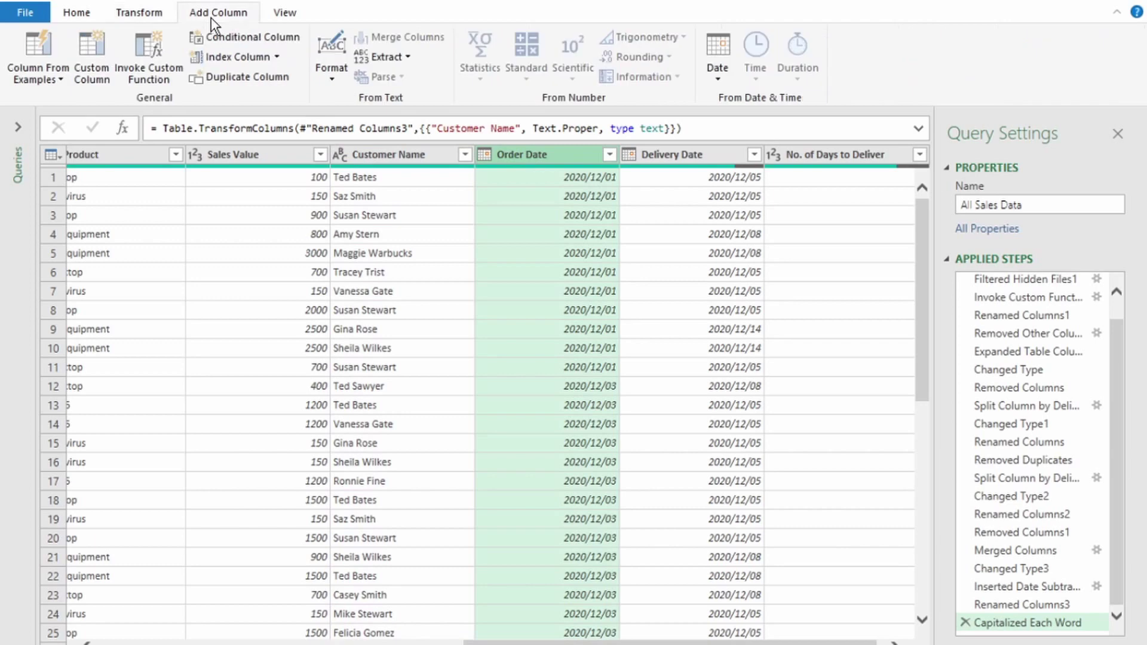
click(719, 77)
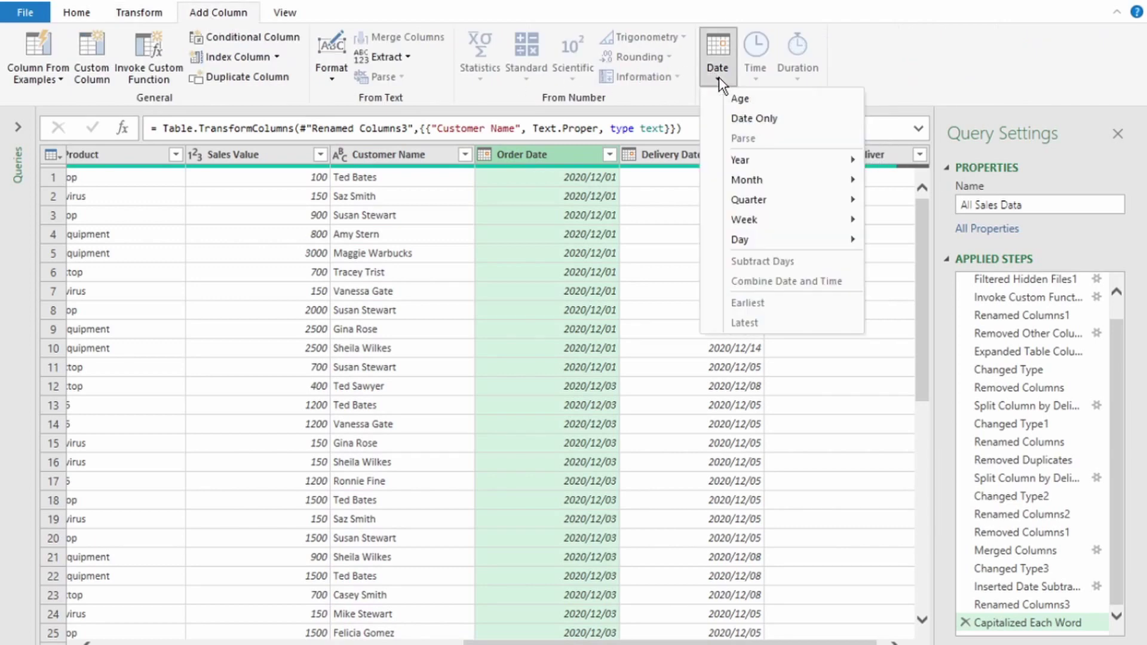
mouse_move(743, 182)
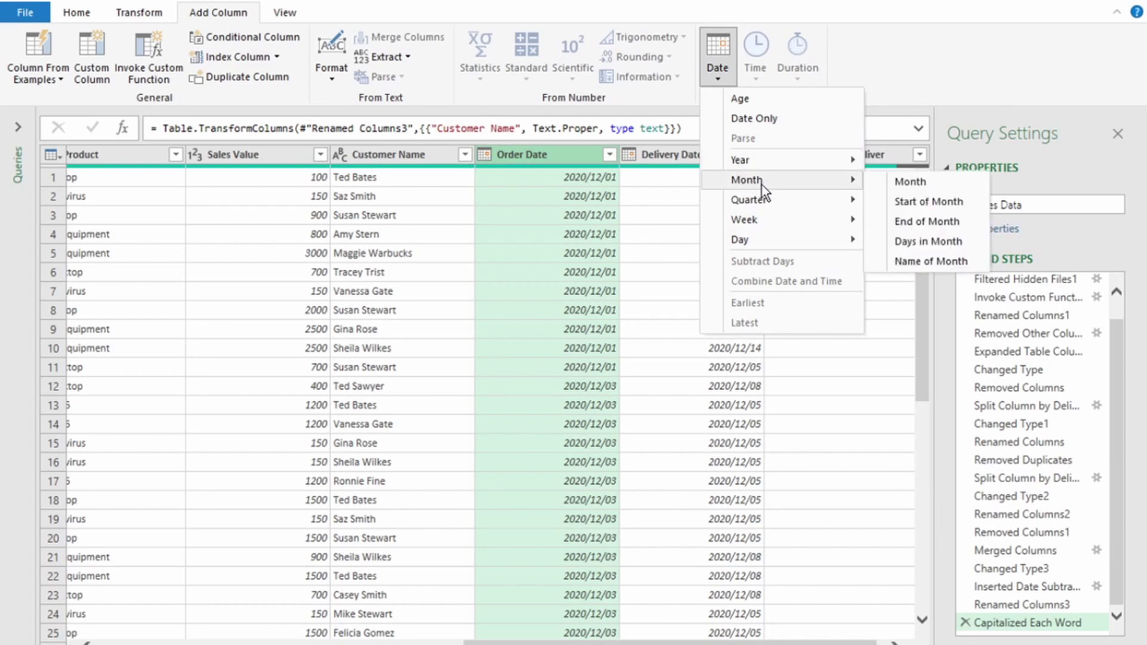
click(903, 261)
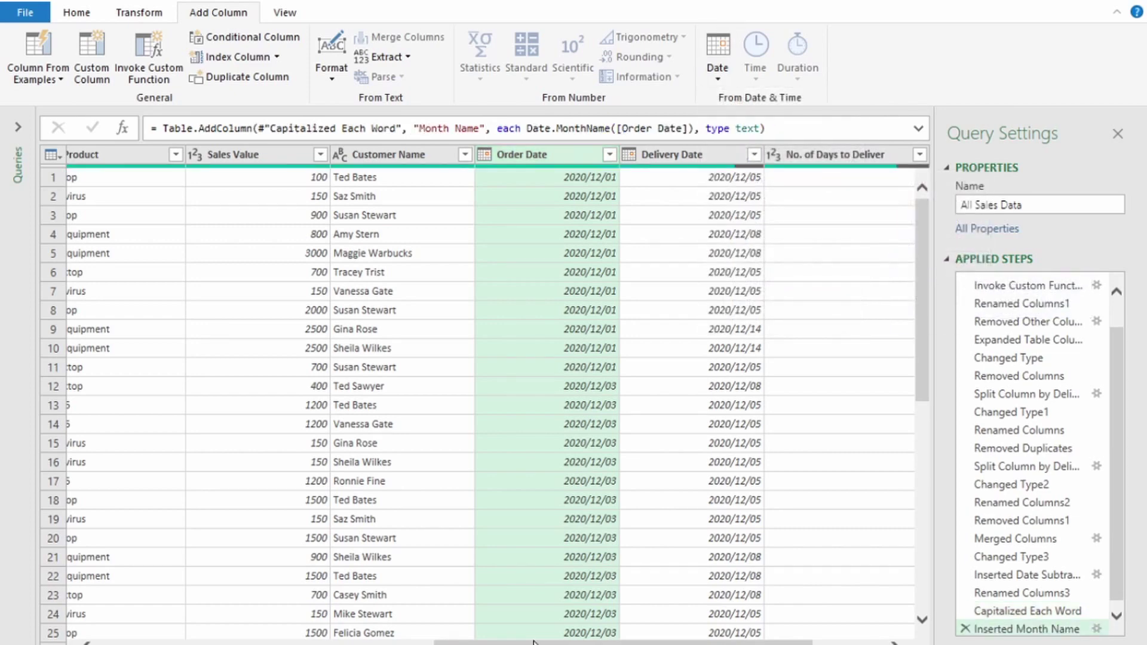
drag(534, 642, 603, 642)
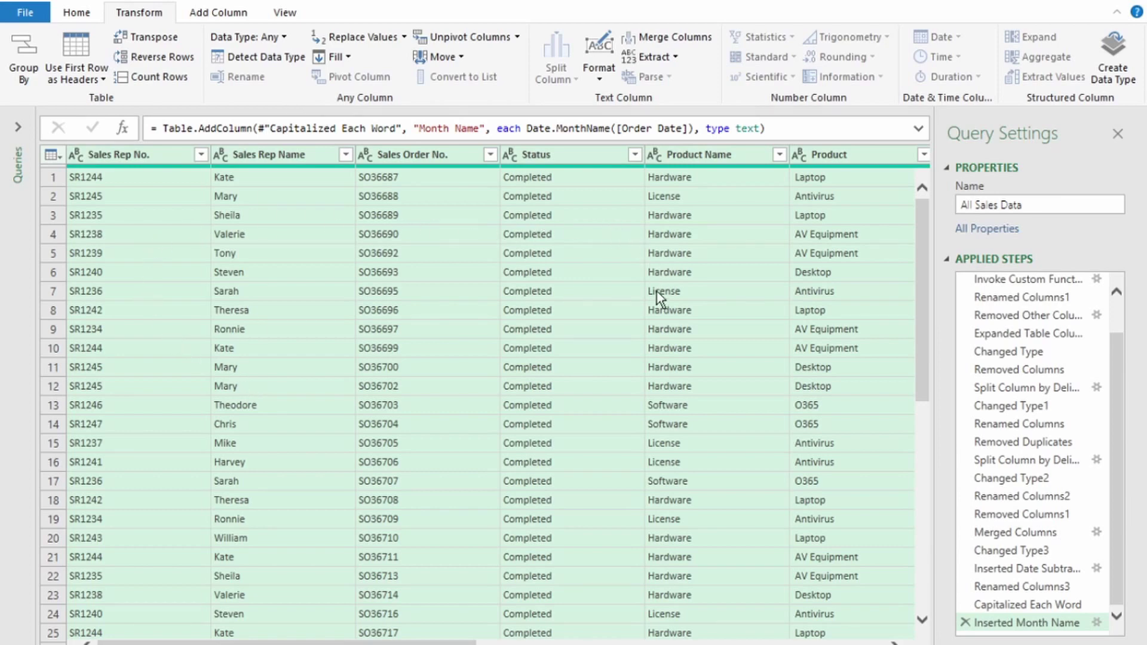
Select all columns with Ctrl+A, run Detect Data Type, and check the Sales Rep No. column quality
click(283, 301)
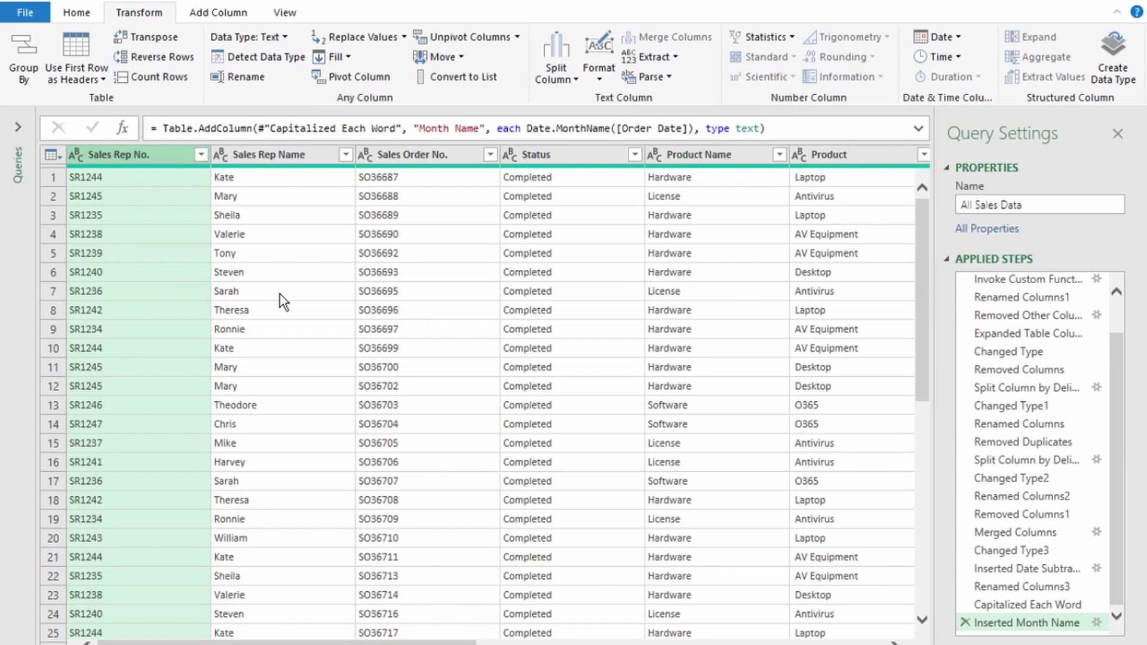
key(ctrl+a)
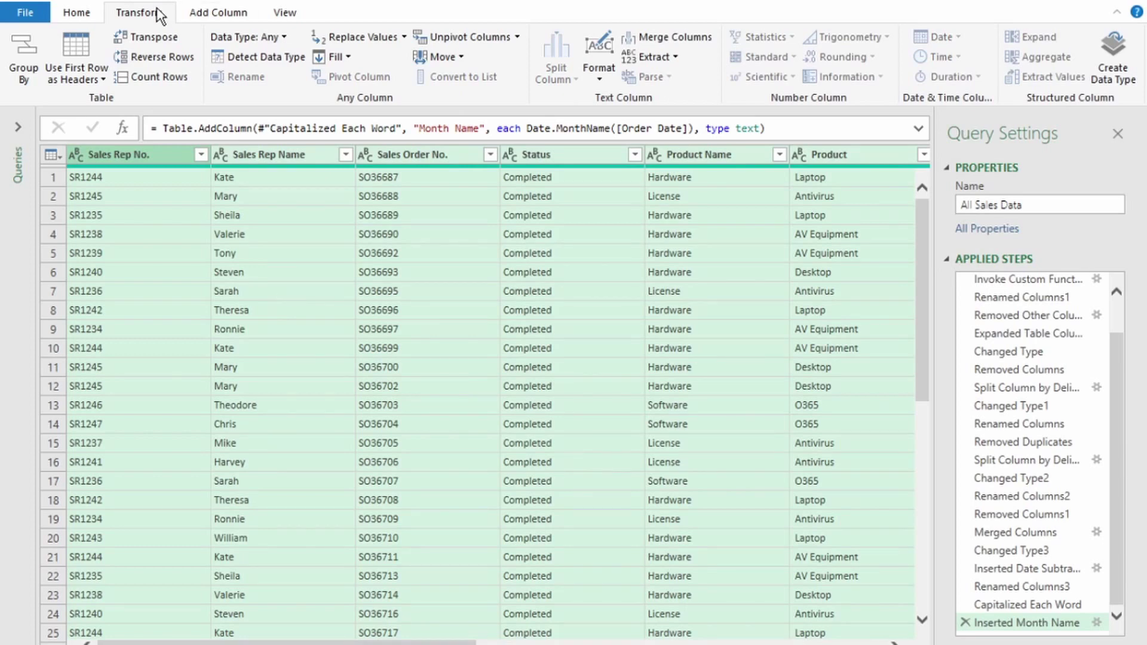
click(280, 55)
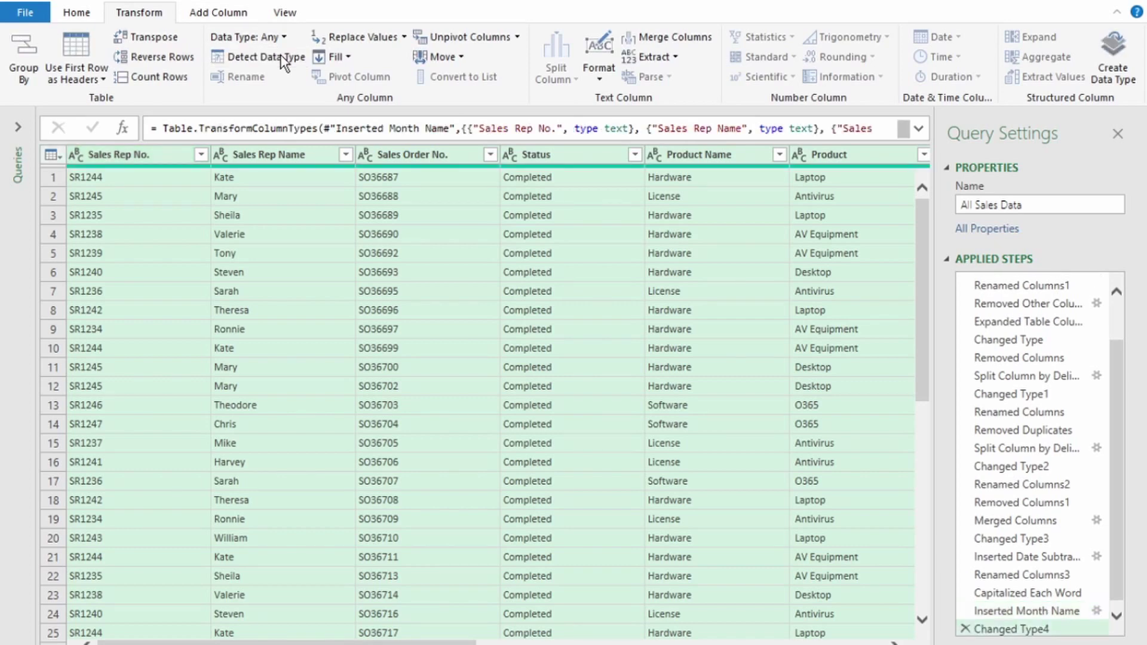
scroll(477, 394, right, 10)
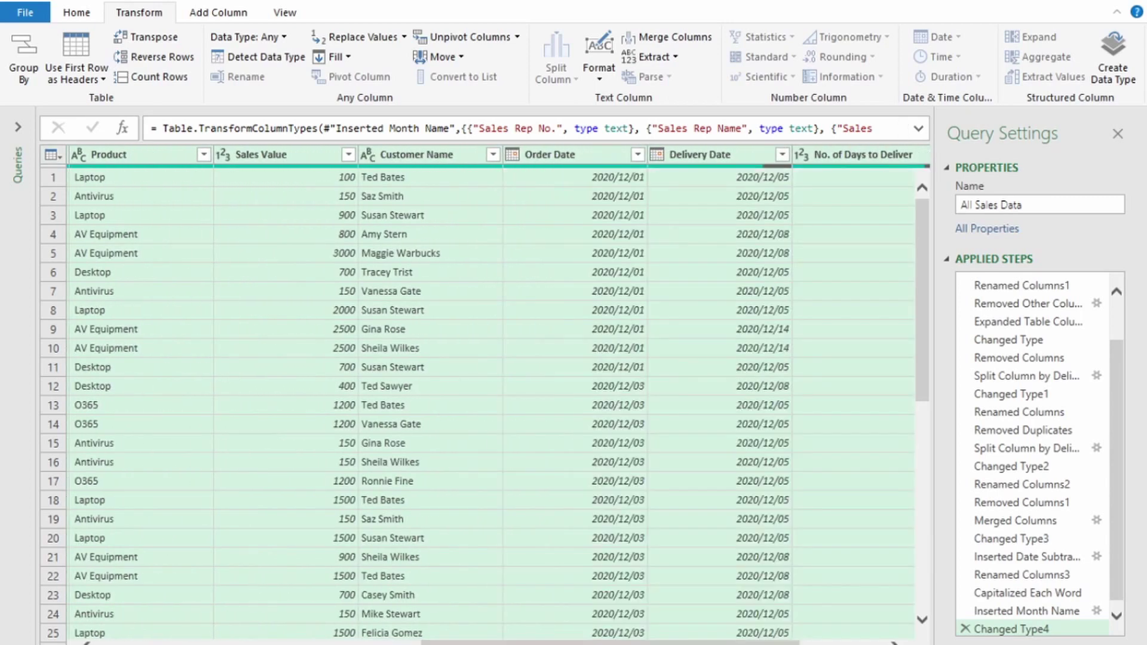
click(159, 179)
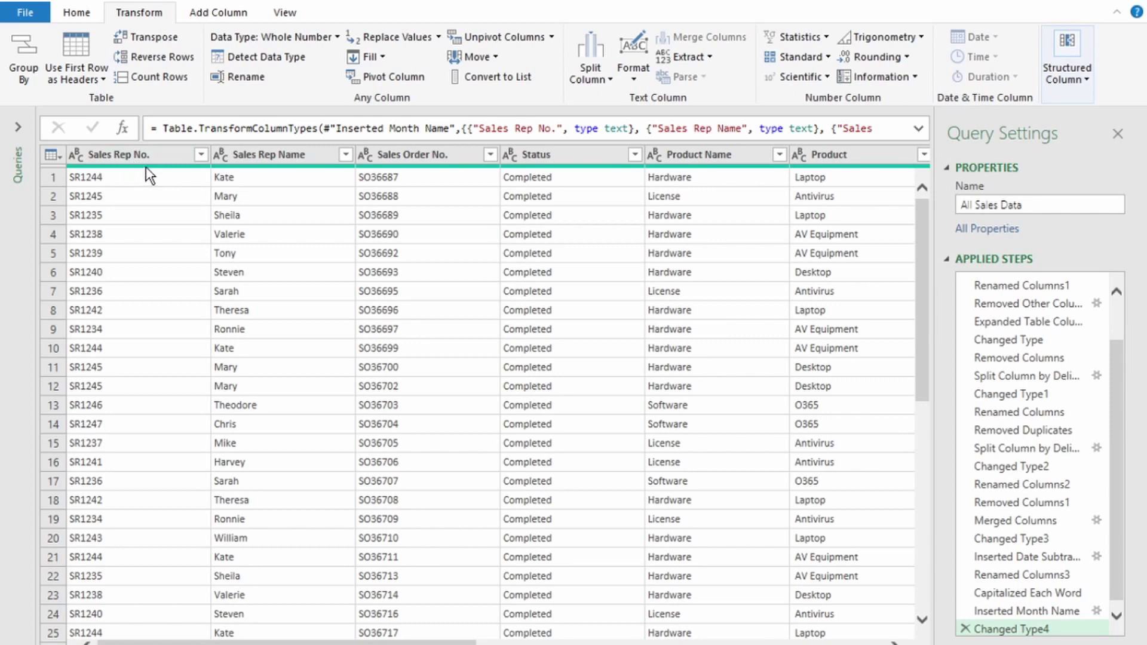
mouse_move(145, 167)
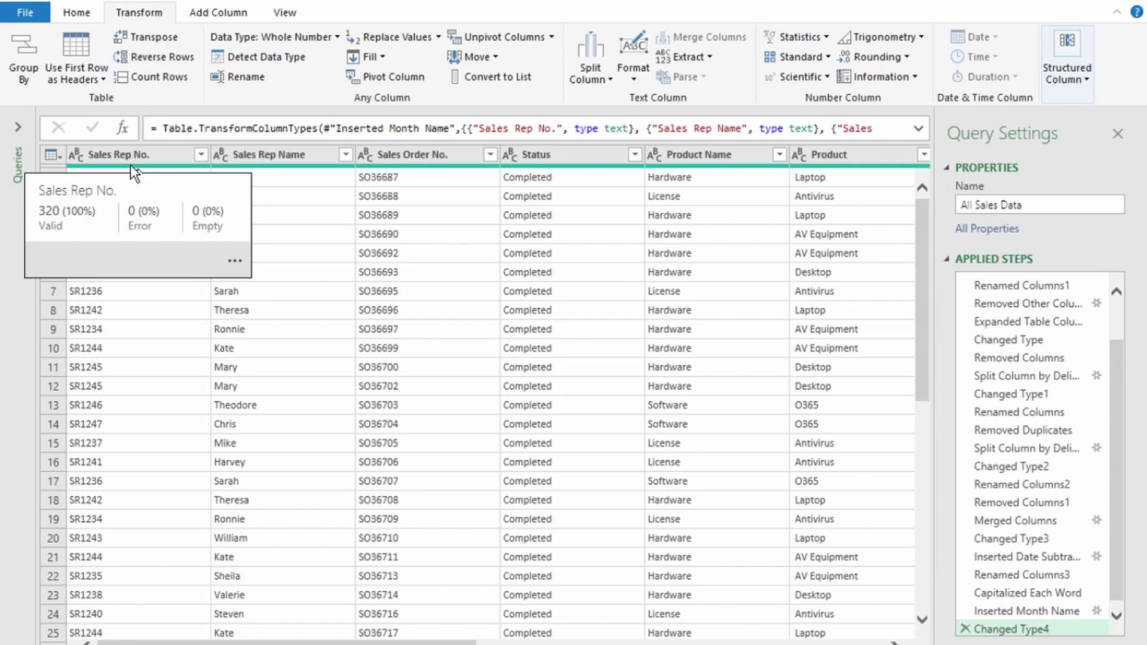
drag(1117, 355, 1120, 321)
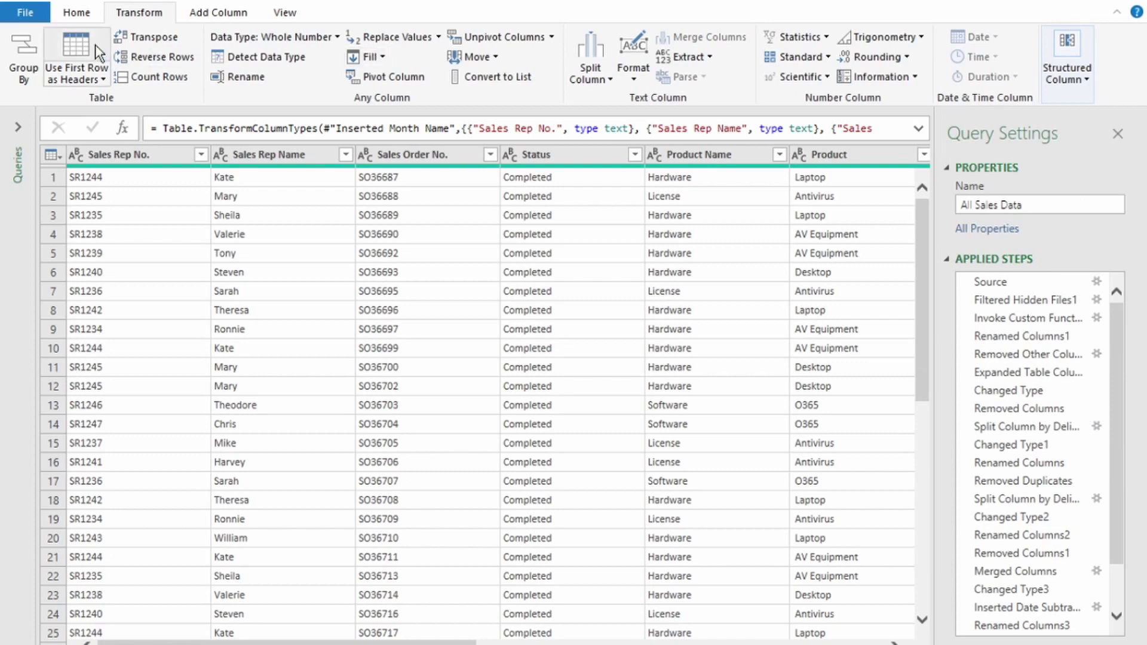
Close & Load the All Sales Data query, then select it in the Queries & Connections pane
click(75, 13)
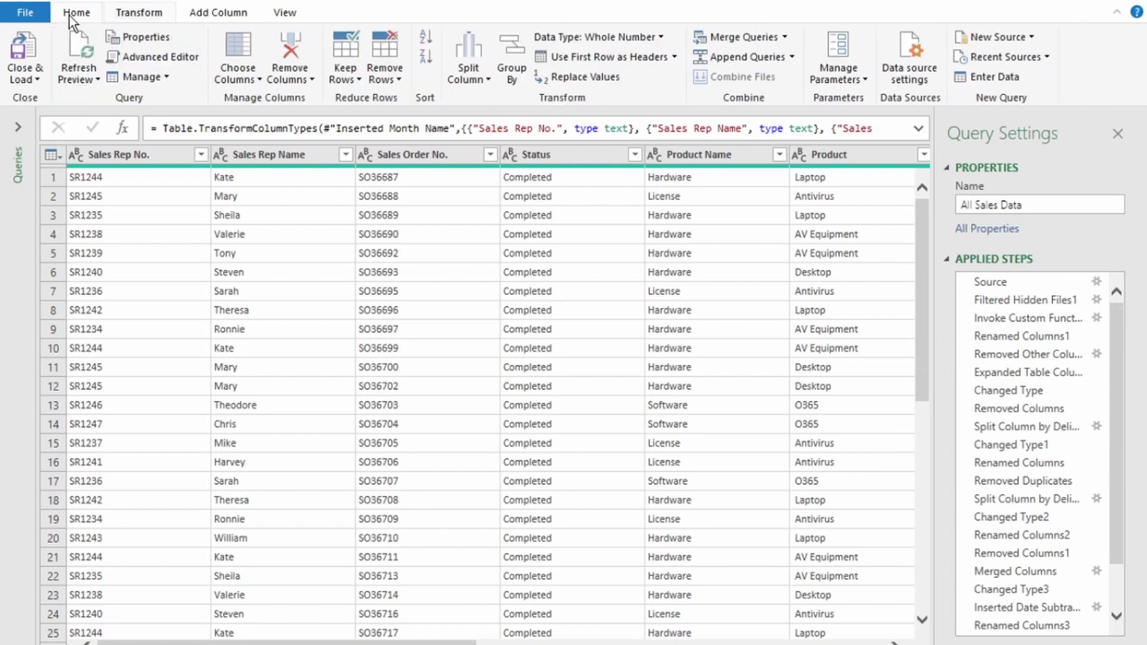
click(37, 80)
click(42, 99)
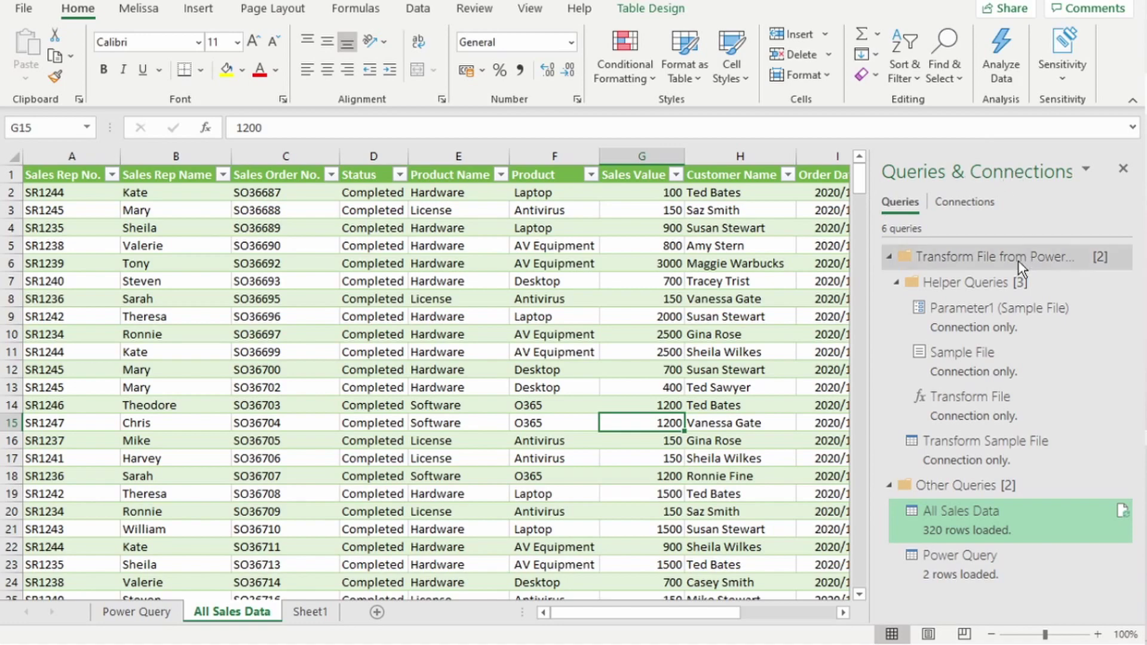
mouse_move(908, 532)
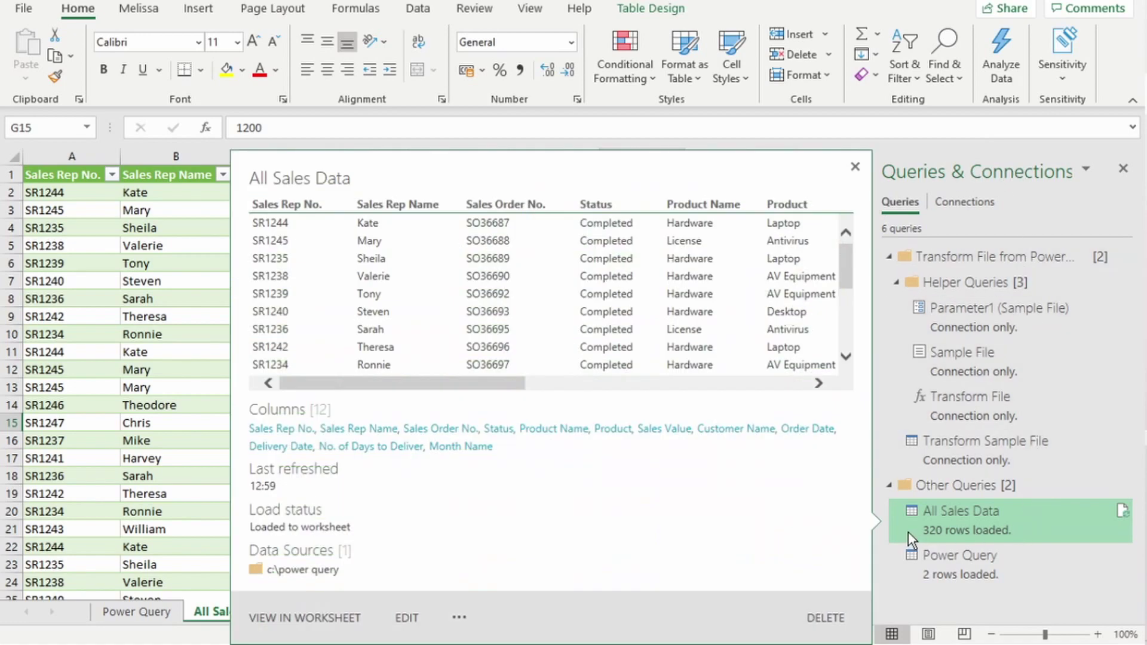
click(986, 519)
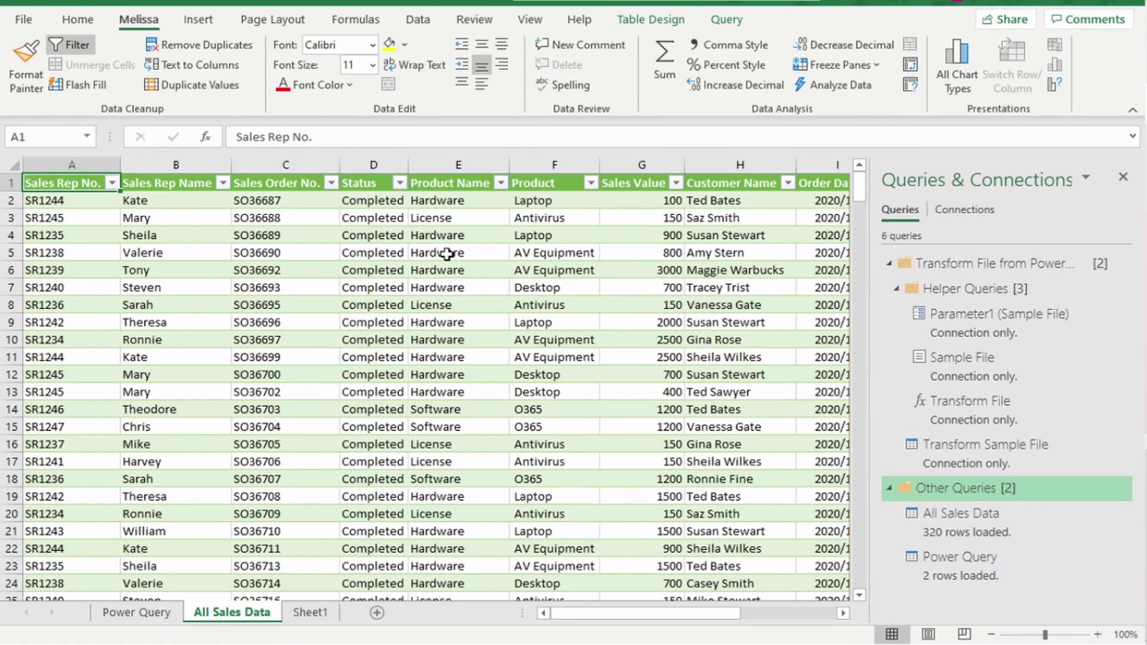
Insert a PivotTable from the sales table on a new worksheet
click(197, 23)
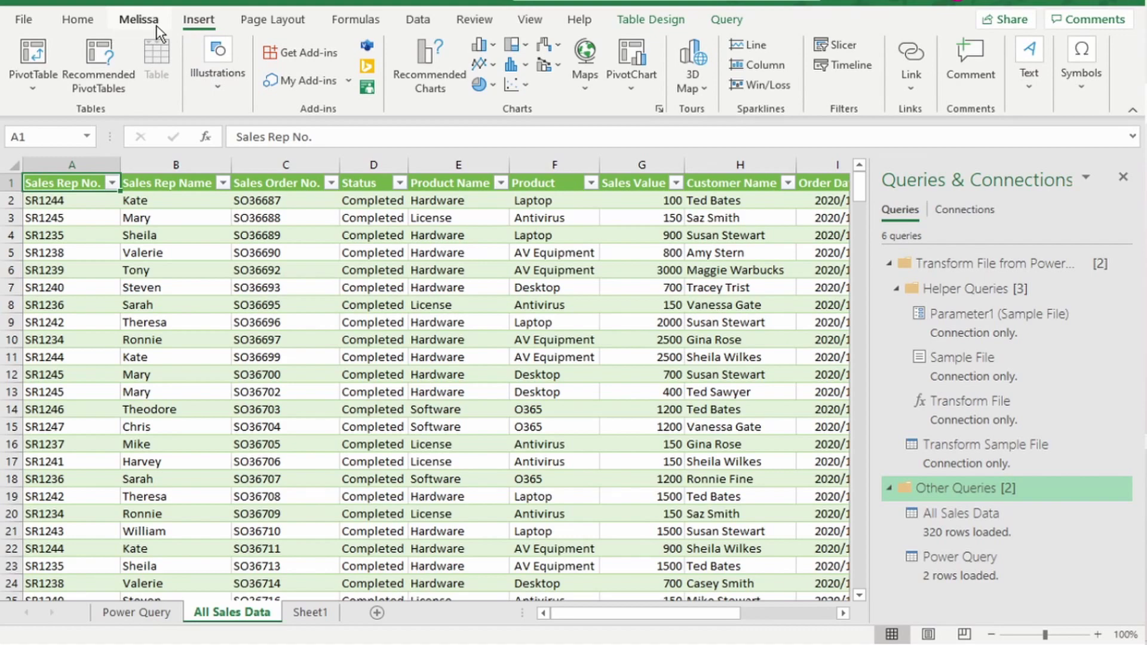
scroll(159, 33, down, 1)
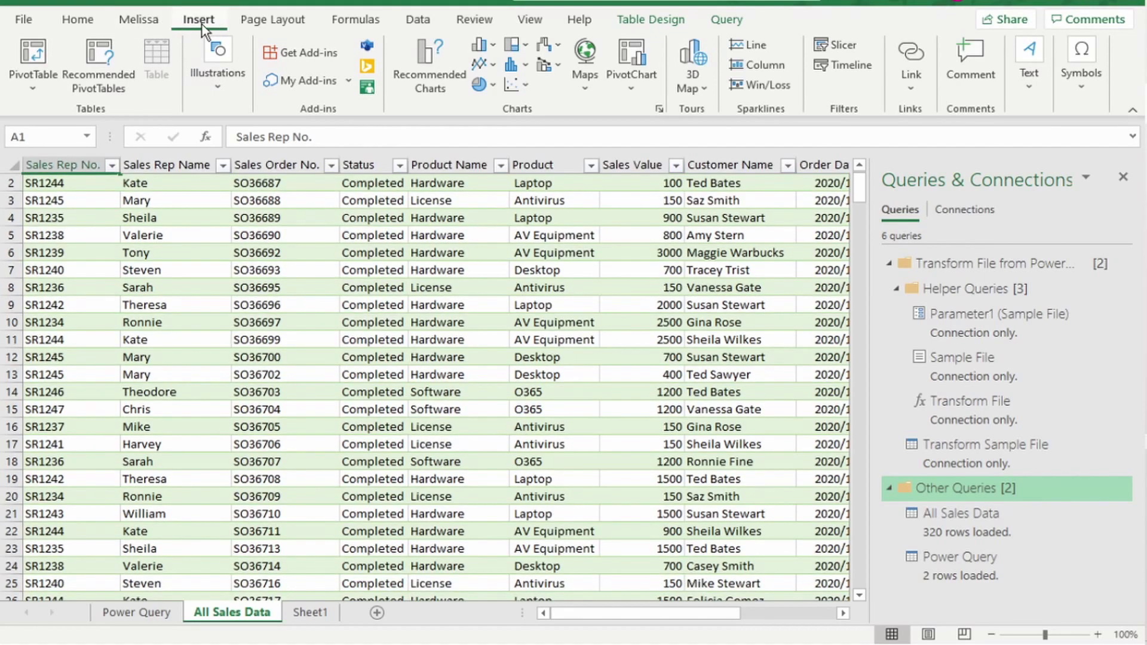
click(34, 62)
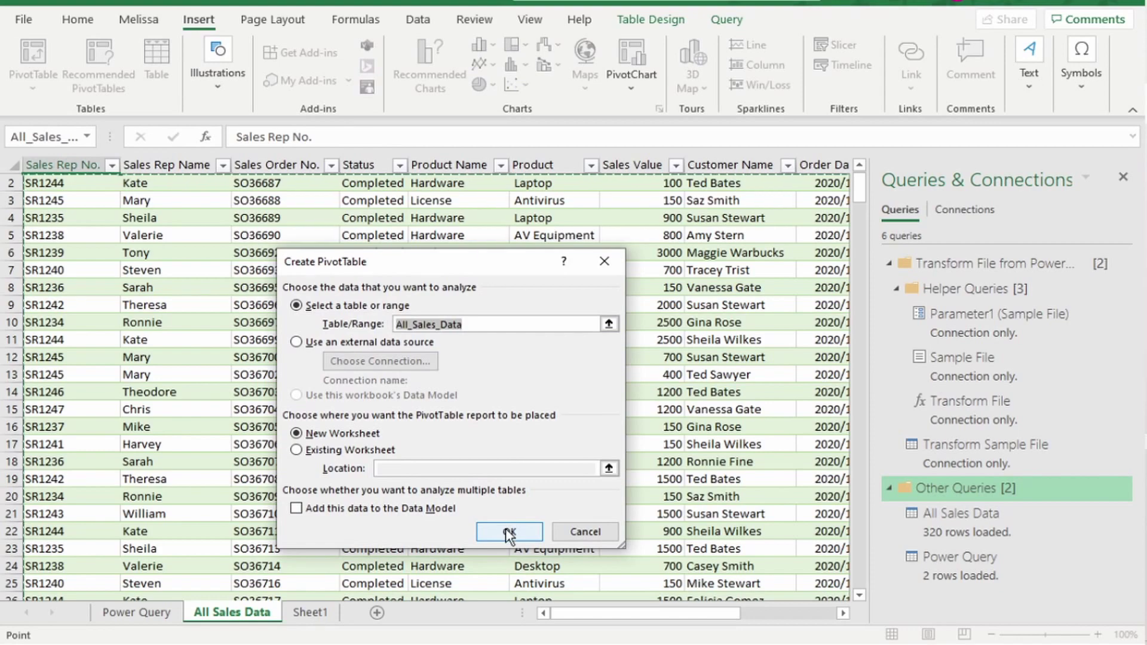
click(508, 532)
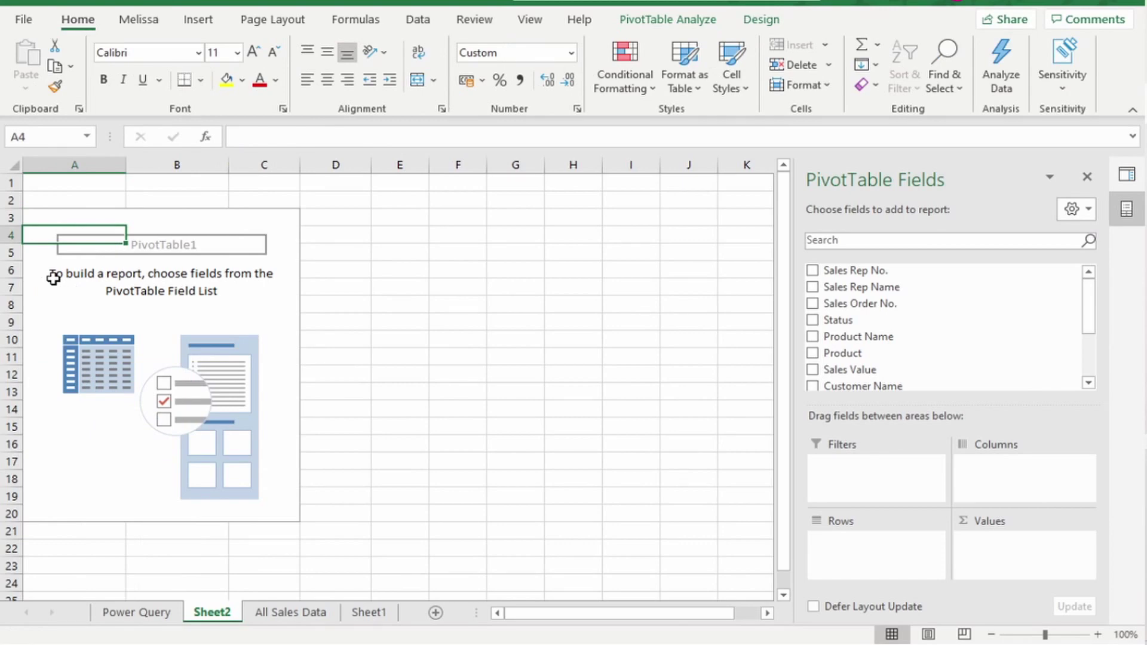
Put Sales Rep Name in Rows, Sales Value in Values, and Month Name in Columns
drag(908, 289, 862, 549)
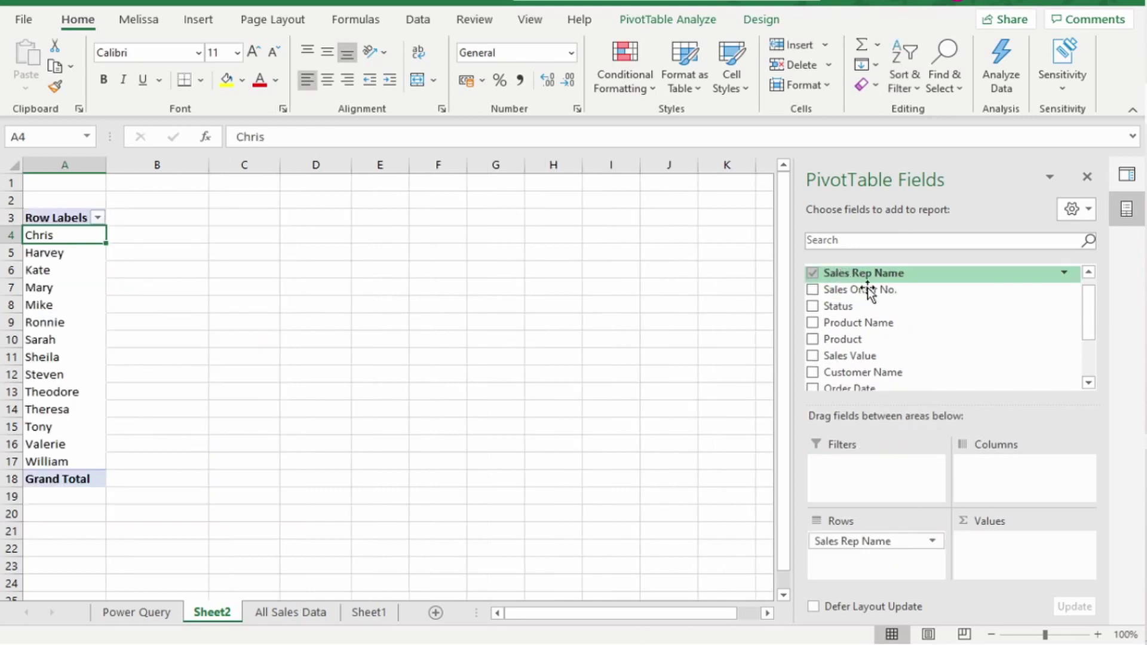
drag(864, 355, 1037, 564)
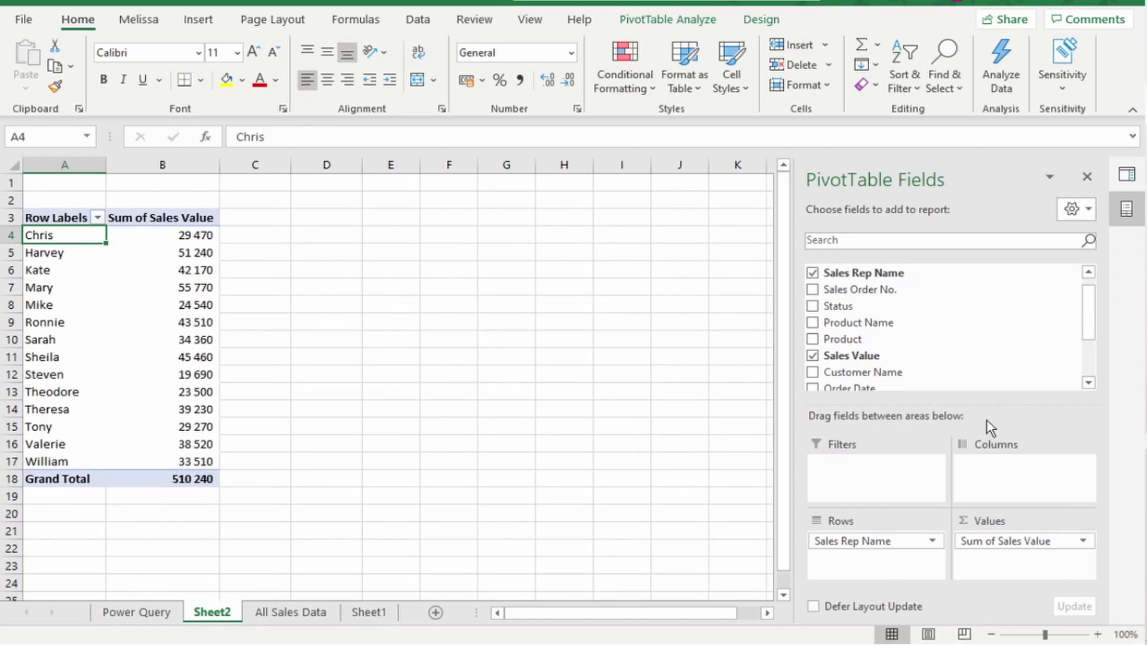
scroll(896, 346, down, 2)
drag(870, 359, 1006, 475)
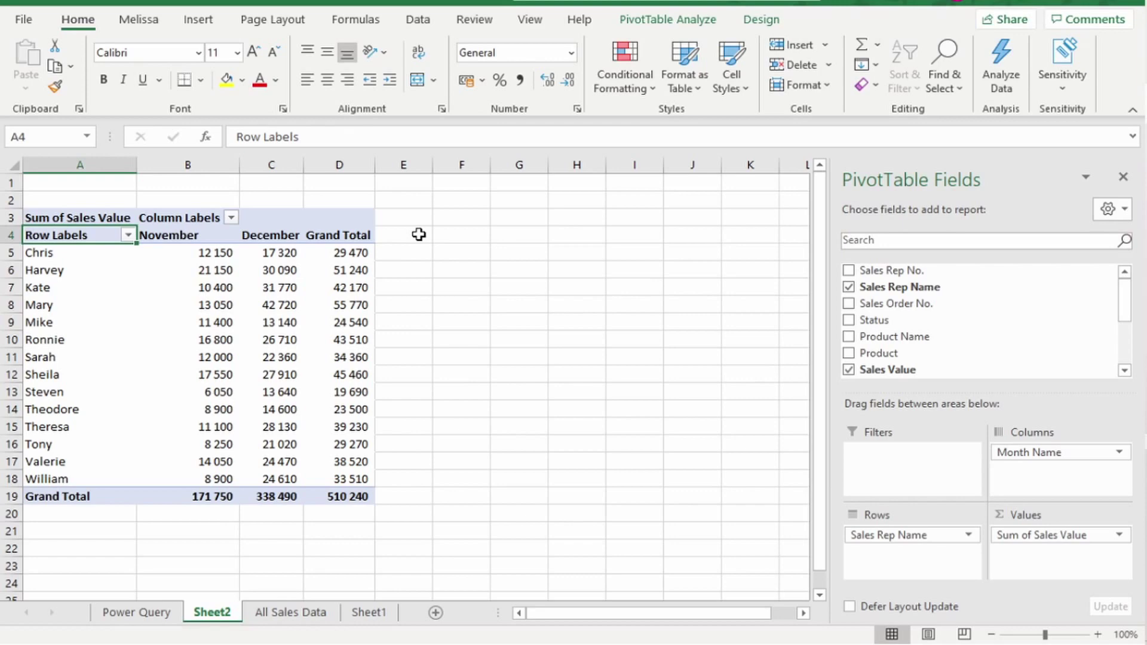
Refresh all data so the PivotTable gains a January column, totalling 559 390
click(281, 235)
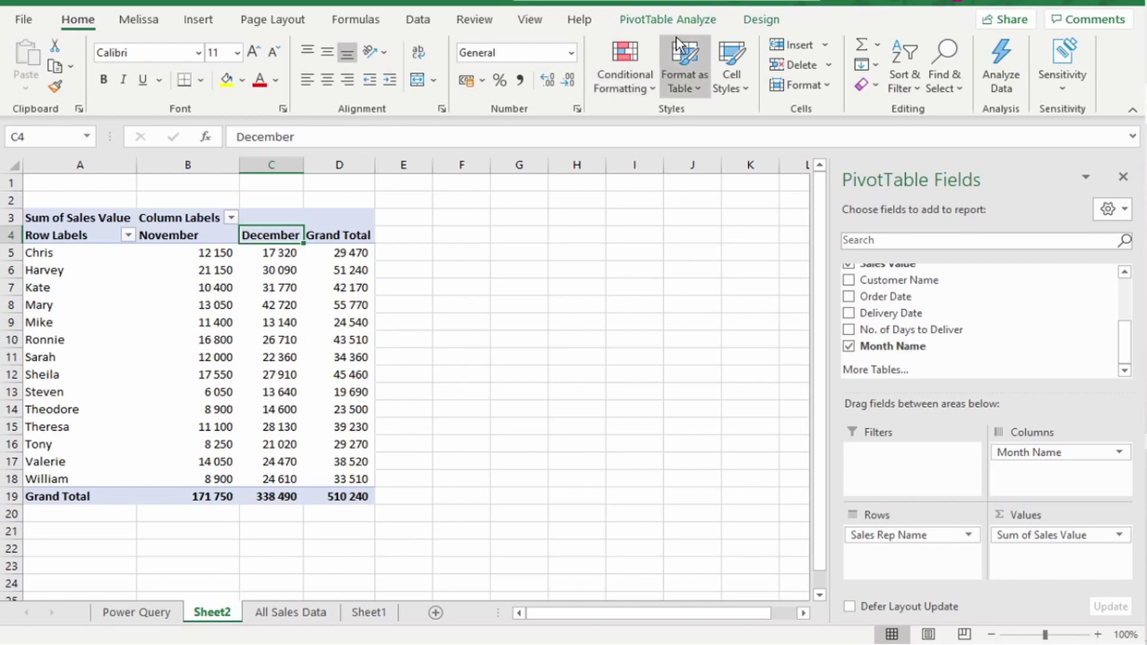
click(668, 23)
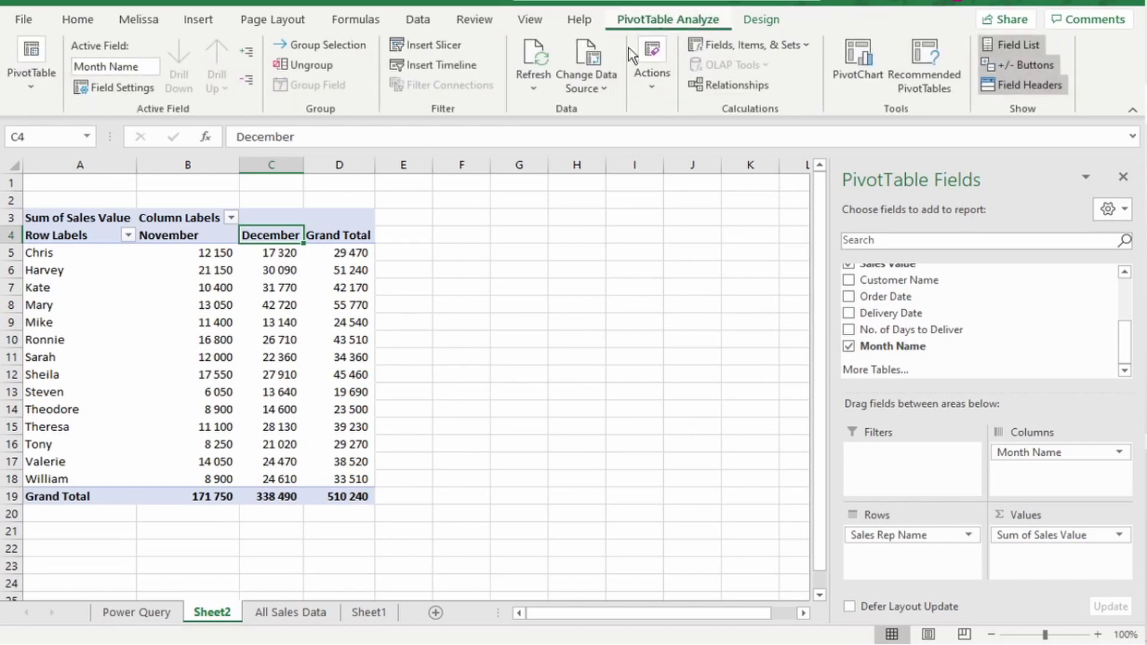
click(531, 82)
click(559, 137)
click(335, 239)
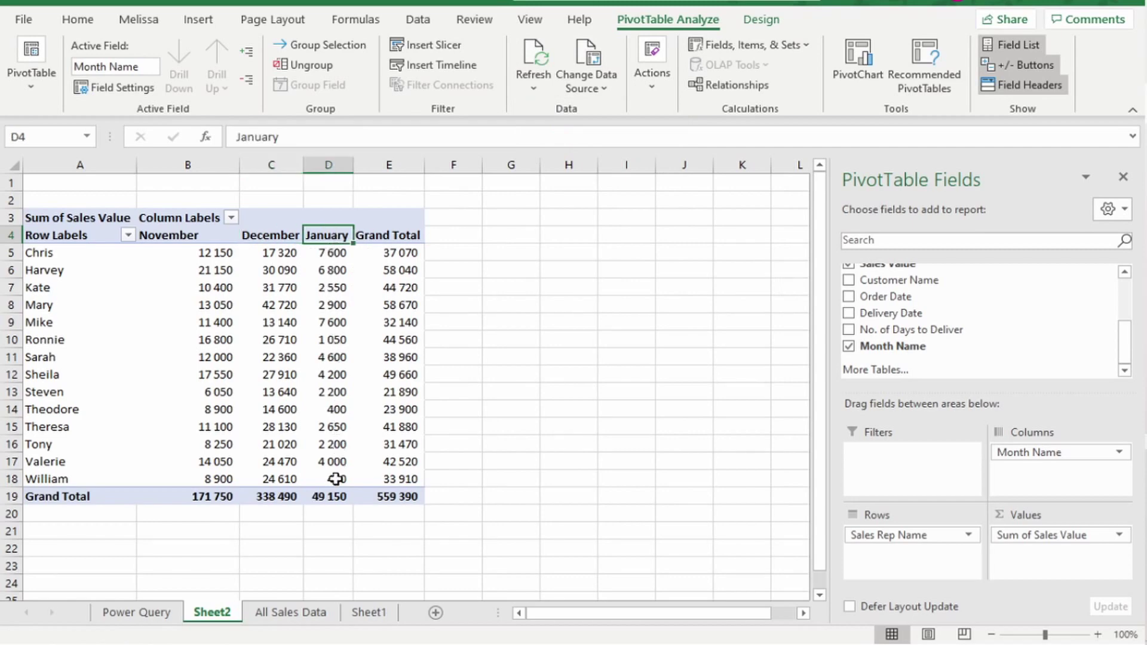
On the All Sales Data sheet, check the Month Name filter and the 350-row query load
click(278, 611)
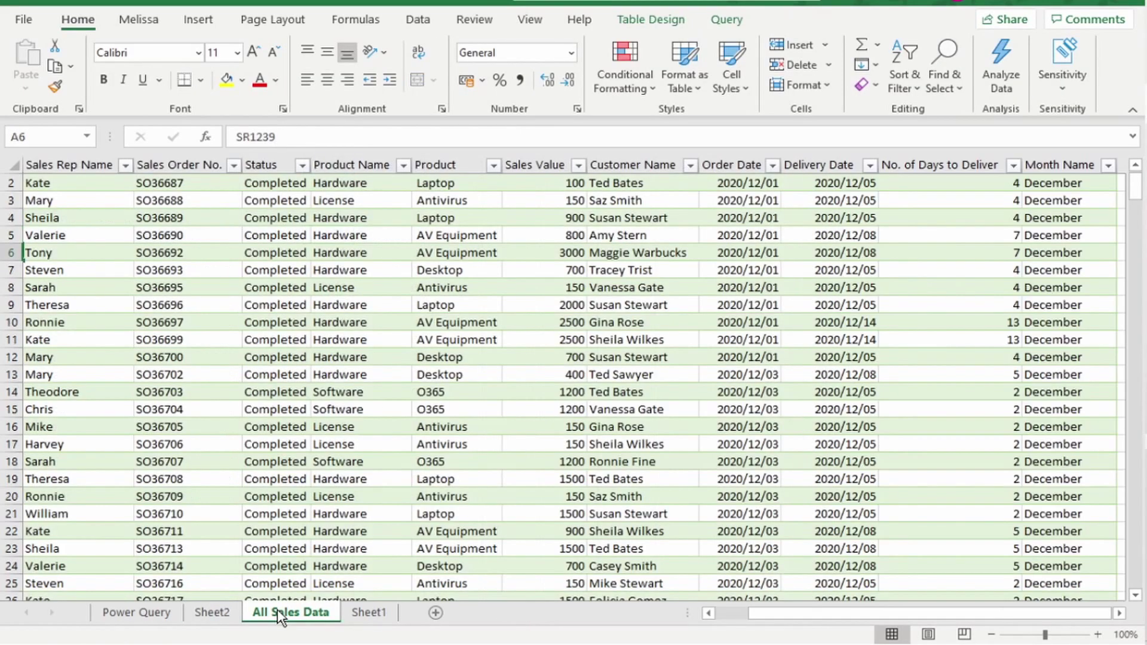
click(1108, 165)
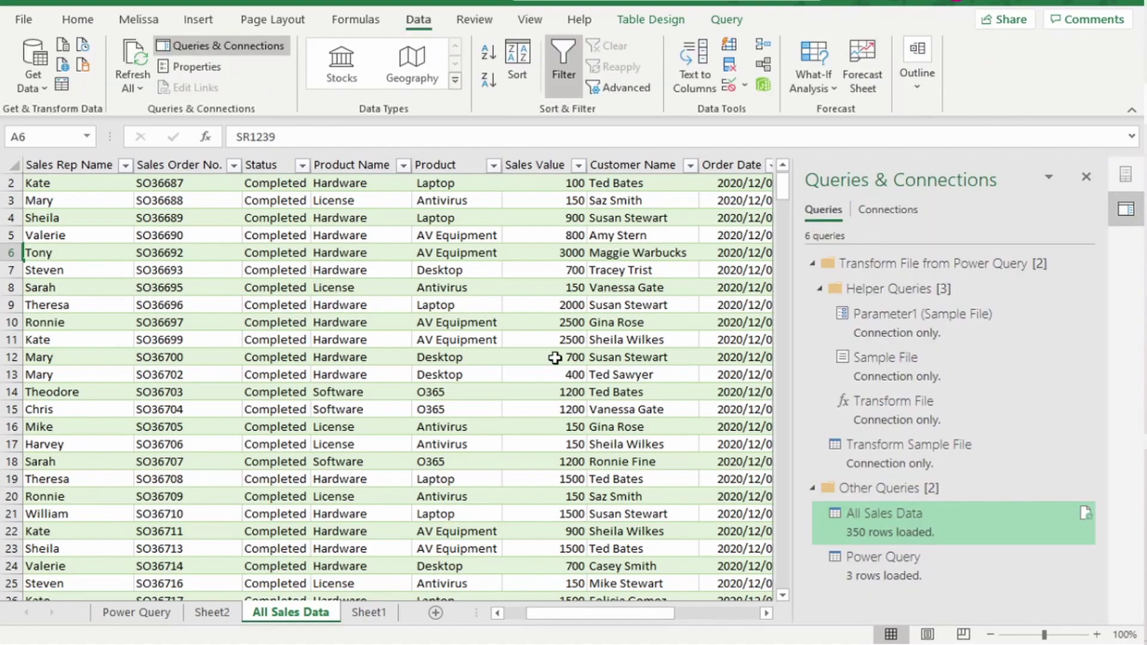
mouse_move(854, 513)
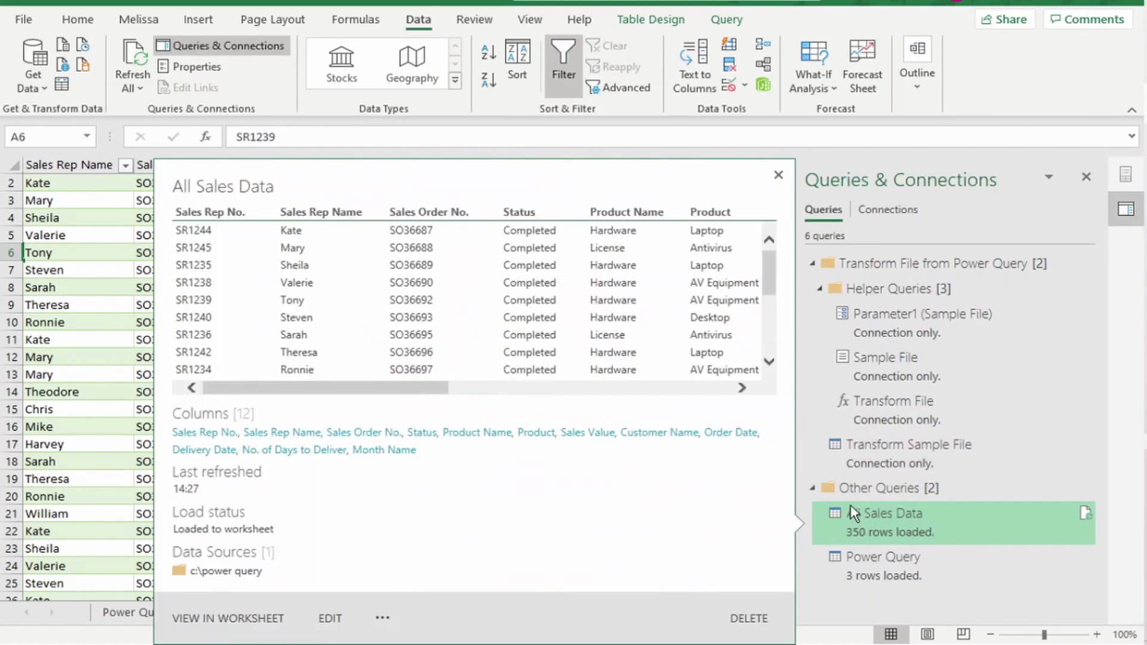